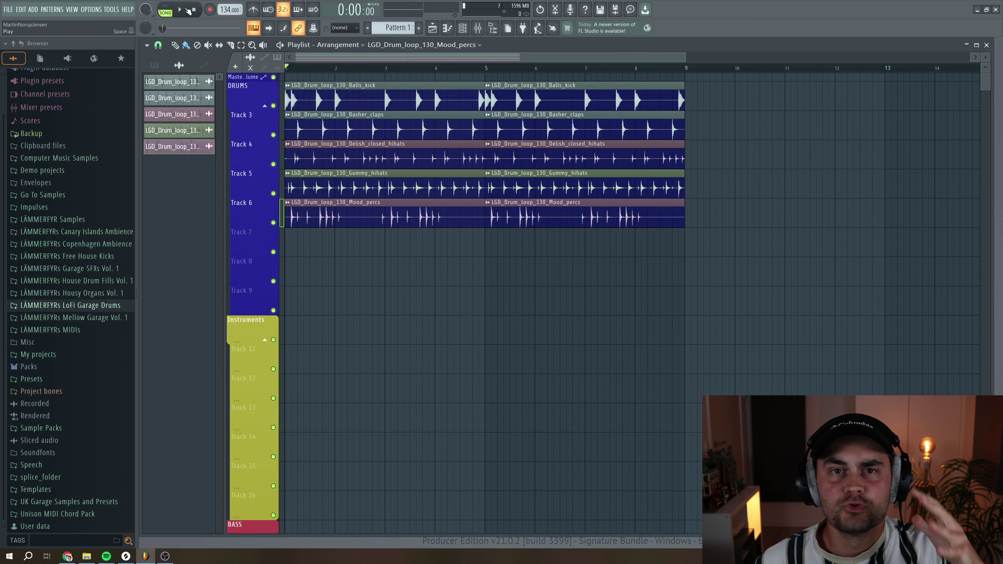
Play back the drum loop arrangement from the start, then stop it.
left_click(188, 10)
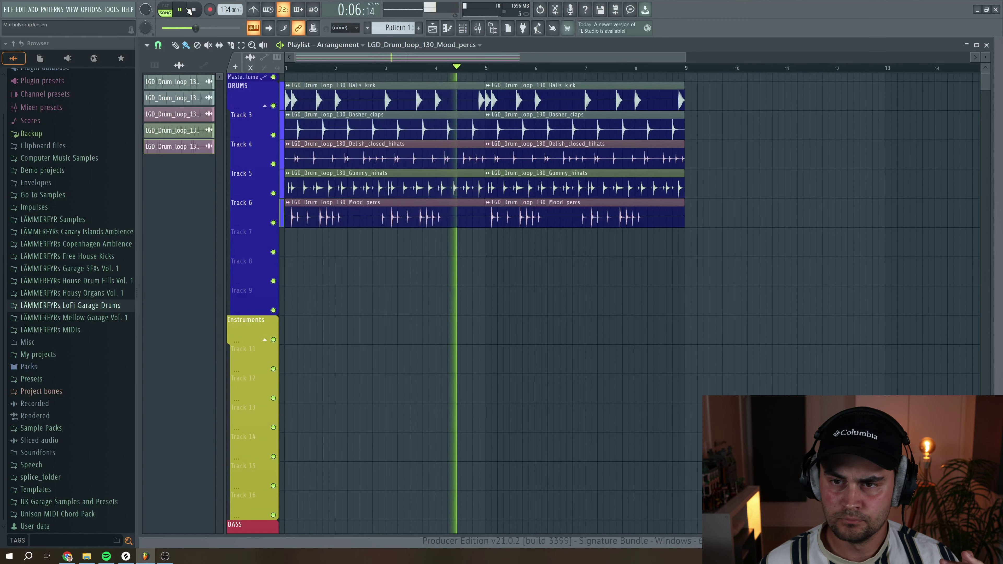
left_click(199, 10)
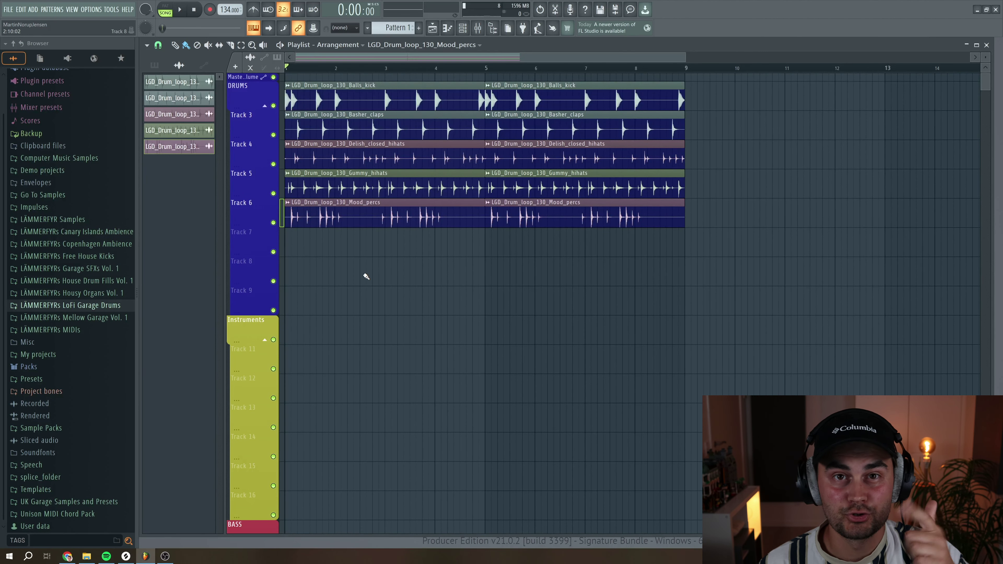
Place the lh_vinyl_crackle_loop_cracks_80 sample at the start of Track 7 and audition that track in solo.
left_click_drag(353, 285, 299, 244)
right_click(274, 251)
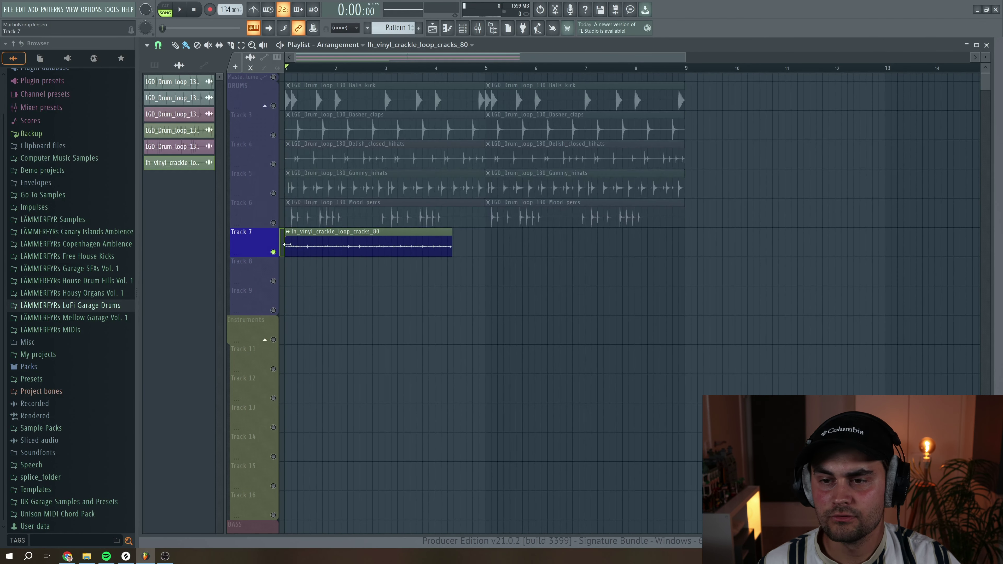
key("space")
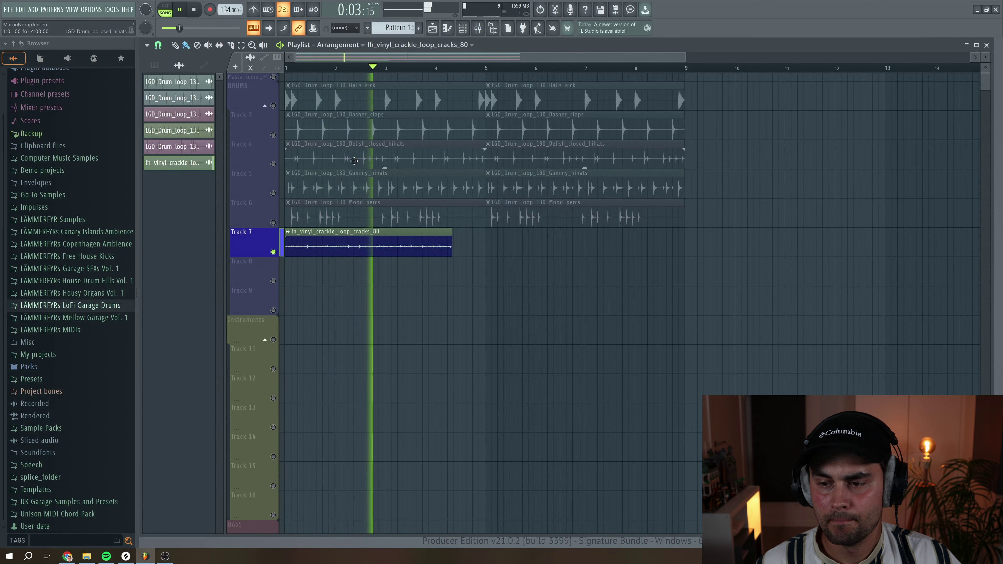
key("space")
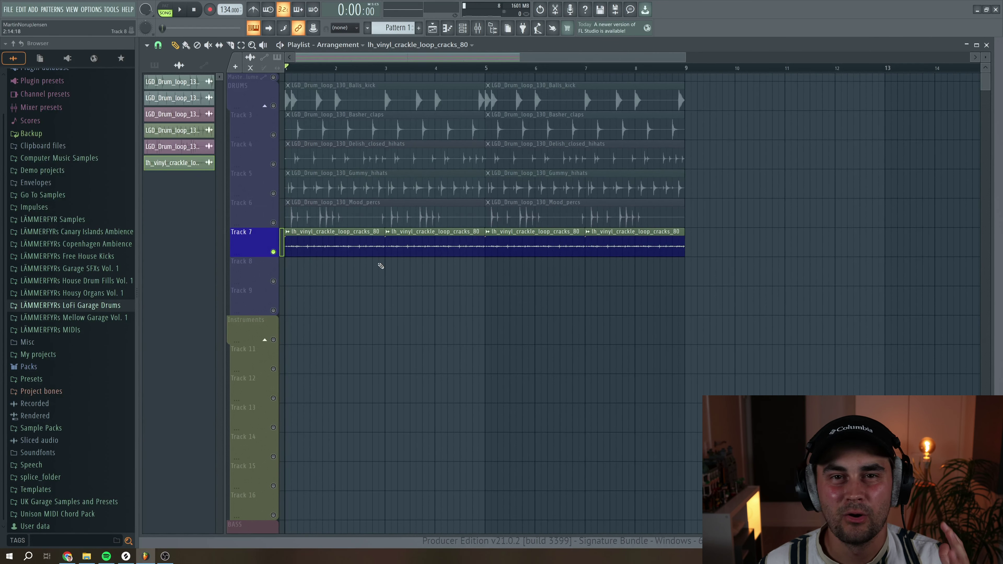
Take Track 7 out of solo and listen to the vinyl crackle together with all the drum loops.
right_click(273, 223)
right_click(273, 223)
key("space")
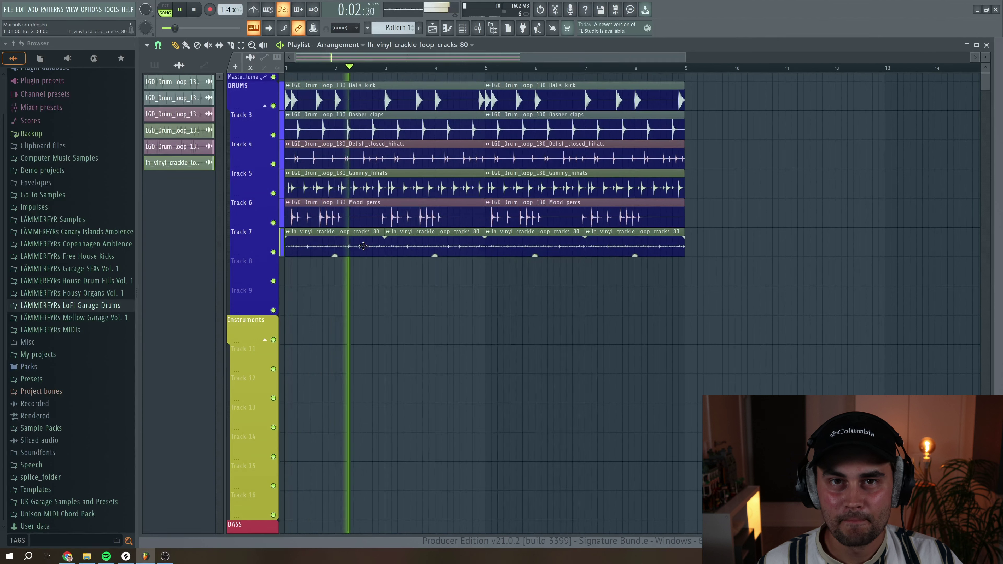
key("space")
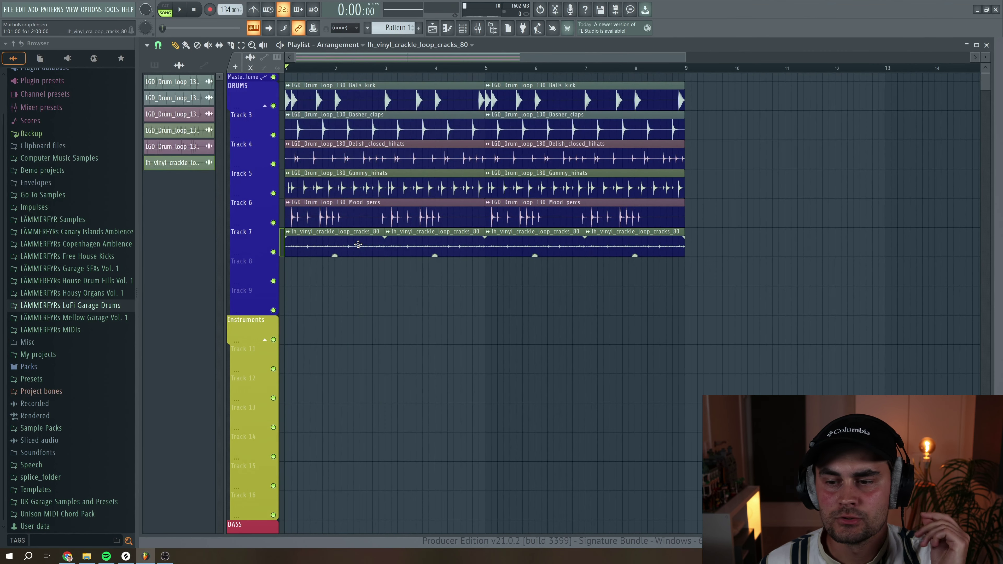
Route the vinyl crackle clip to a free mixer track and lower its fader to about -6.2 dB while listening.
double_click(358, 245)
left_click(242, 162)
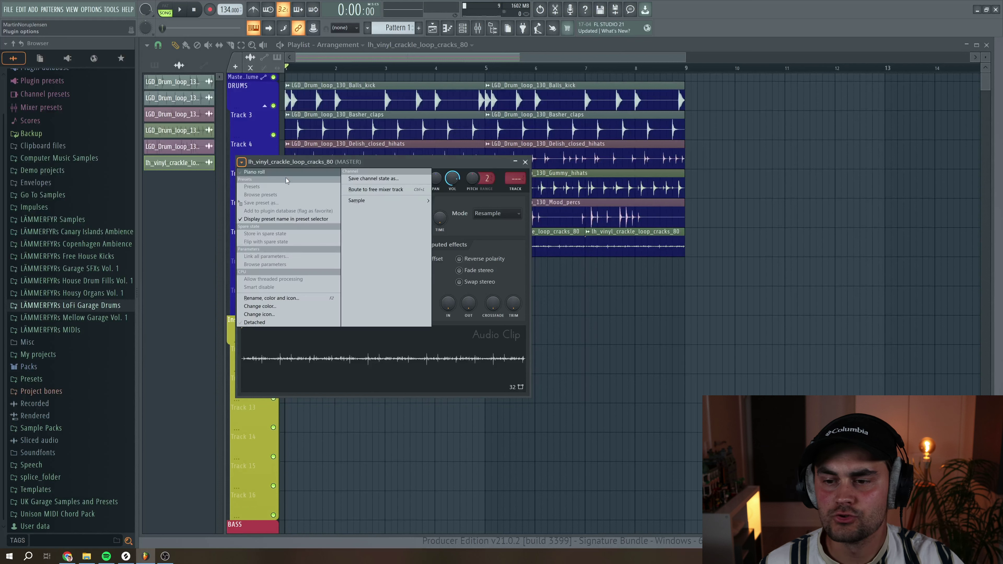
left_click(371, 190)
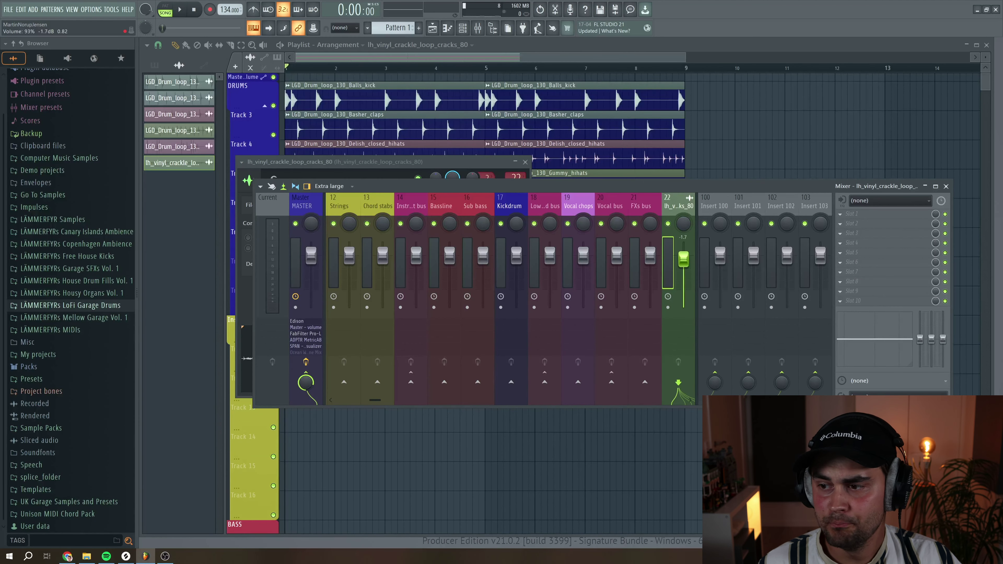
key("space")
left_click_drag(687, 266, 687, 277)
key("space")
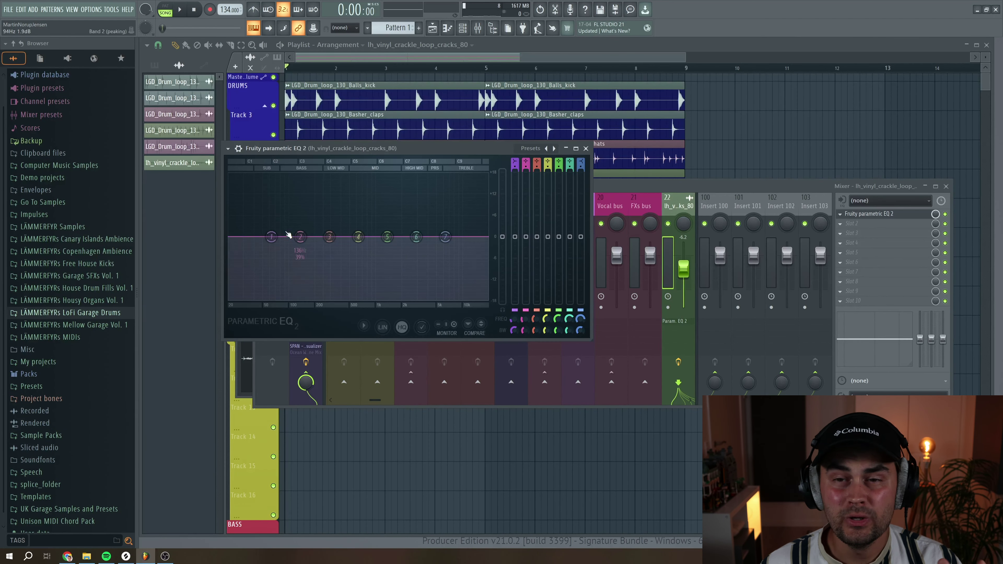
Make band 1 of the crackle's Fruity Parametric EQ 2 a high-pass filter at about 412 Hz and audition it.
right_click(271, 237)
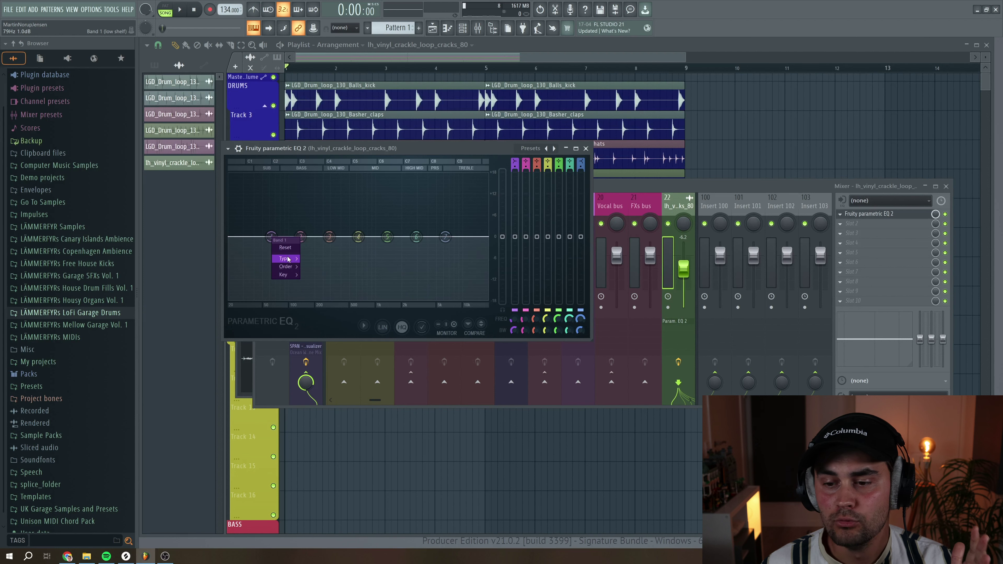
mouse_move(288, 259)
left_click(315, 275)
left_click_drag(272, 237, 342, 237)
key("space")
key("space")
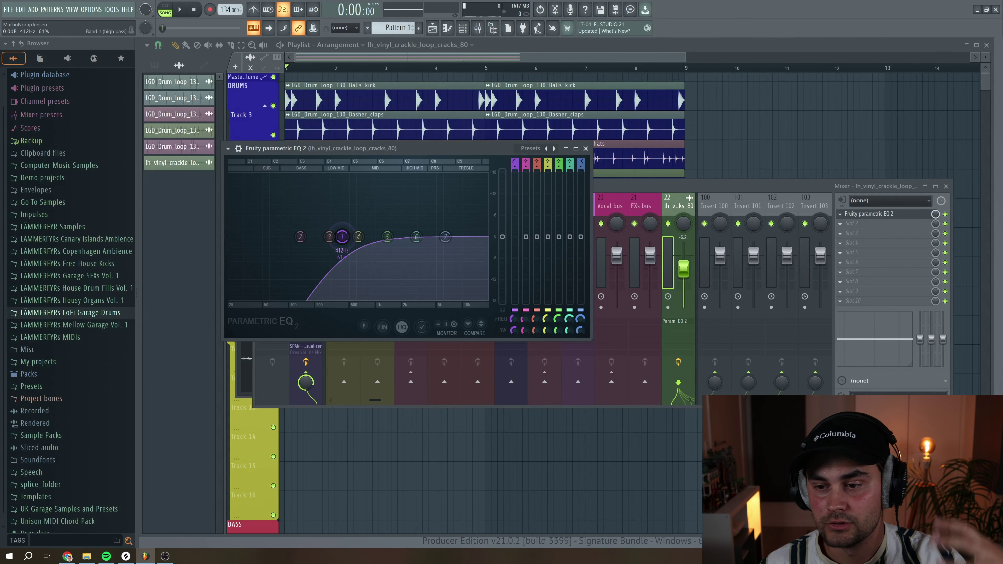
Fine-tune the cutoff frequency of the crackle track's high-pass band while the arrangement plays.
left_click_drag(341, 237, 343, 239)
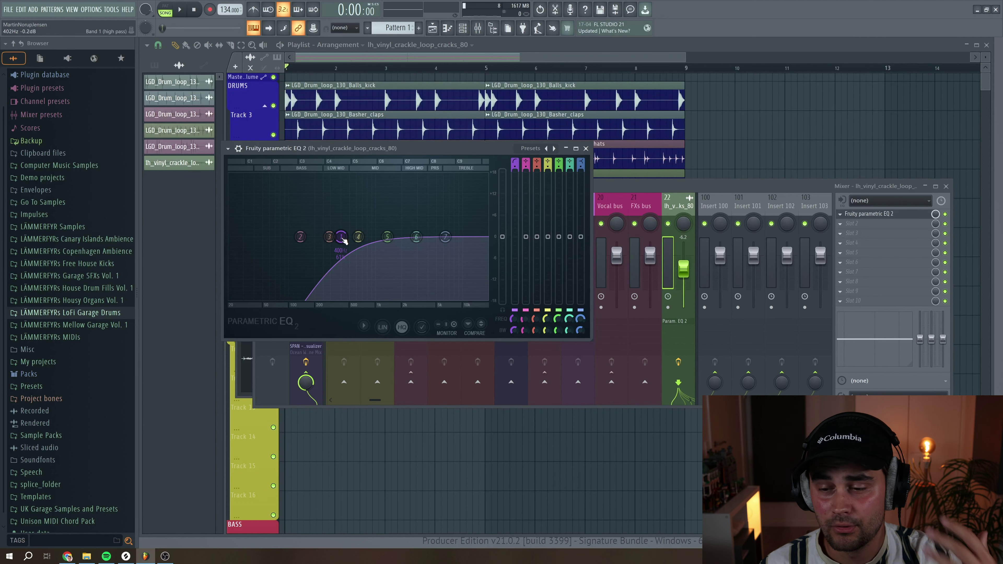
left_click_drag(342, 237, 340, 238)
key("space")
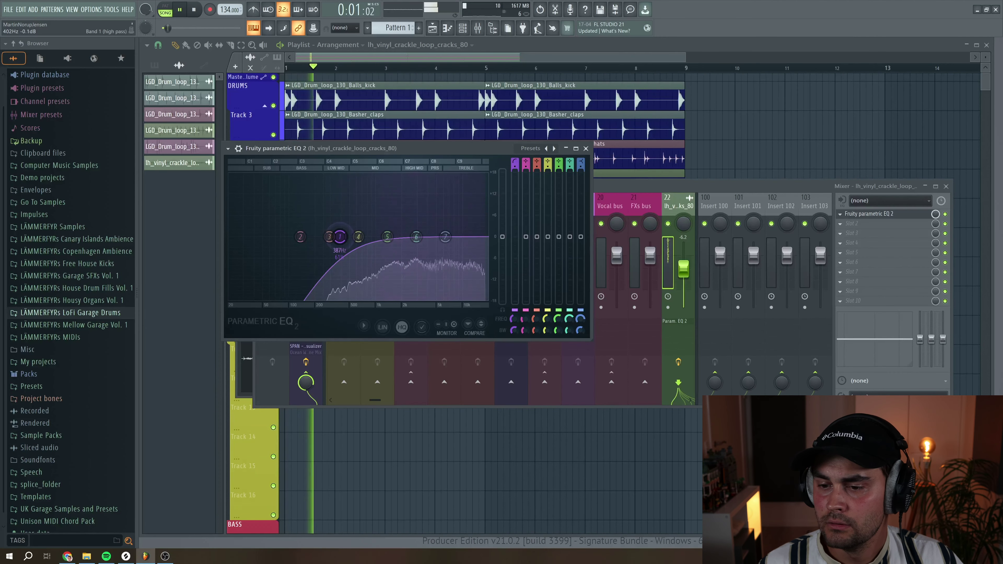
left_click_drag(335, 236, 381, 231)
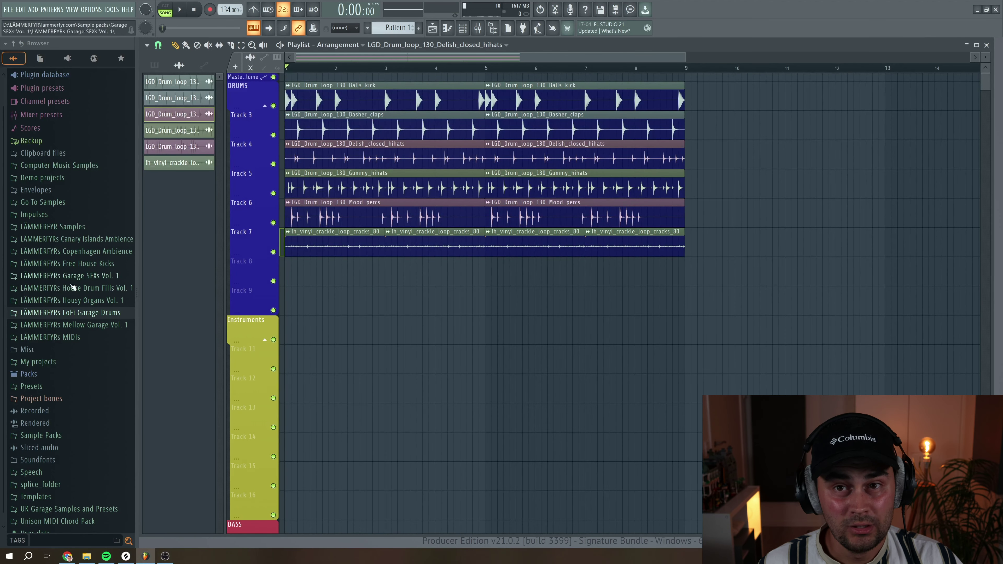
Preview samples in the LÄMMERFYRs Copenhagen Ambience folder and place LCA_People_Walking_by at the start of Track 8.
left_click(100, 253)
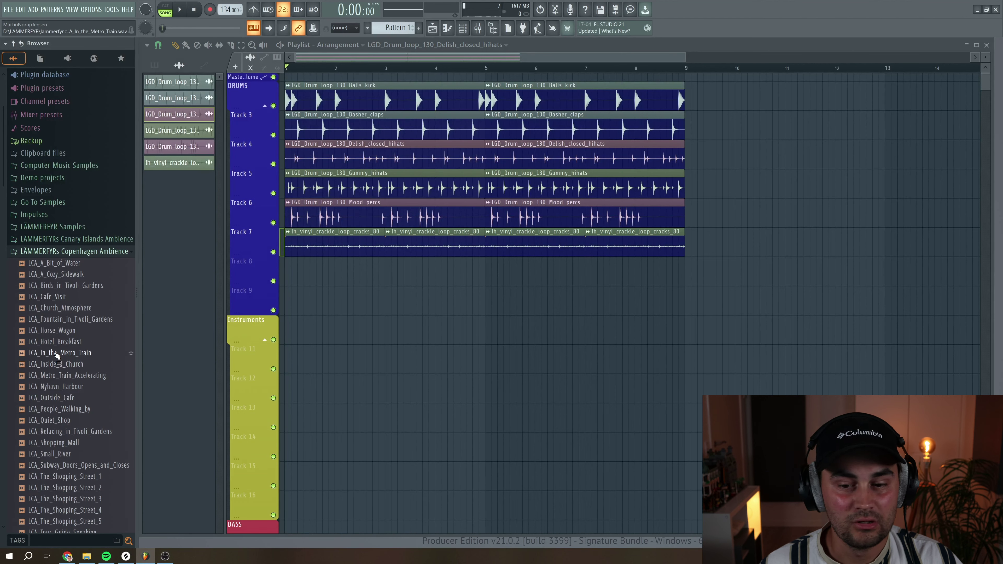
scroll(64, 263, "down", 4)
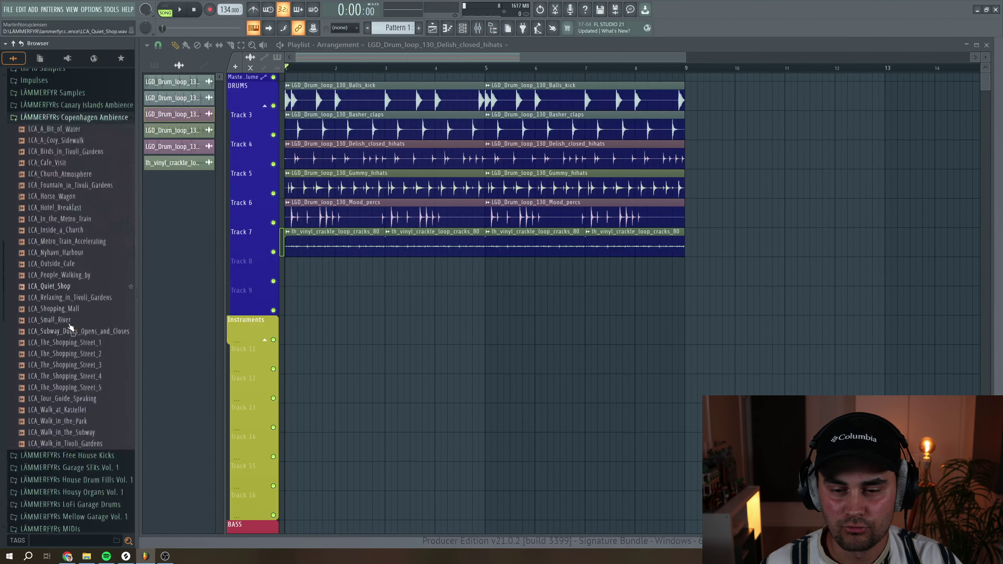
left_click(63, 268)
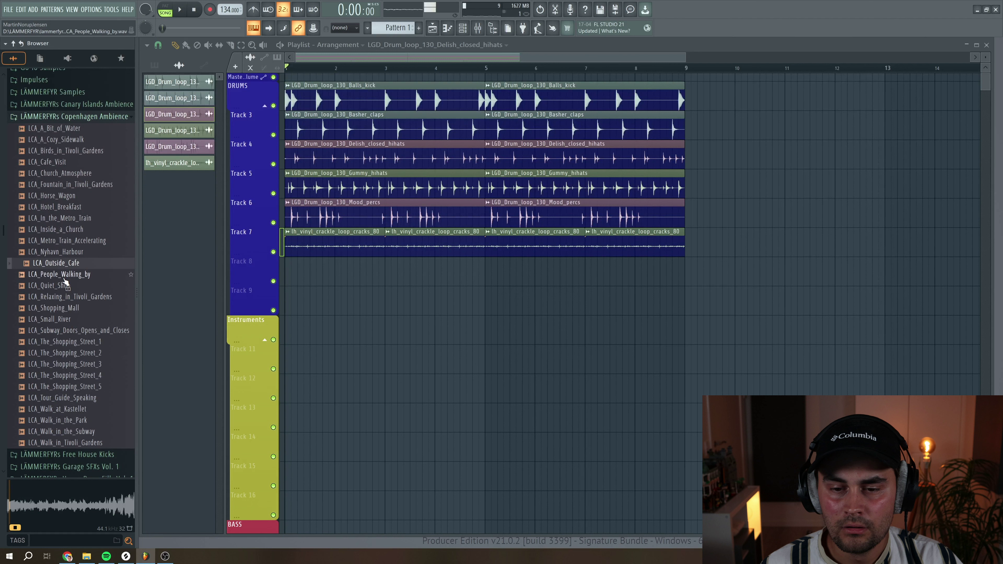
left_click(65, 275)
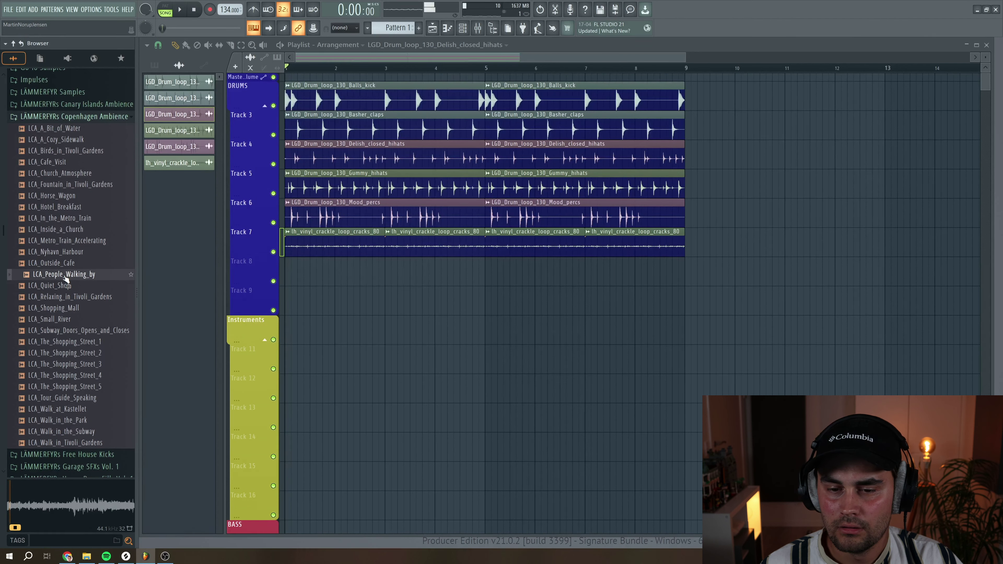
left_click_drag(65, 277, 319, 270)
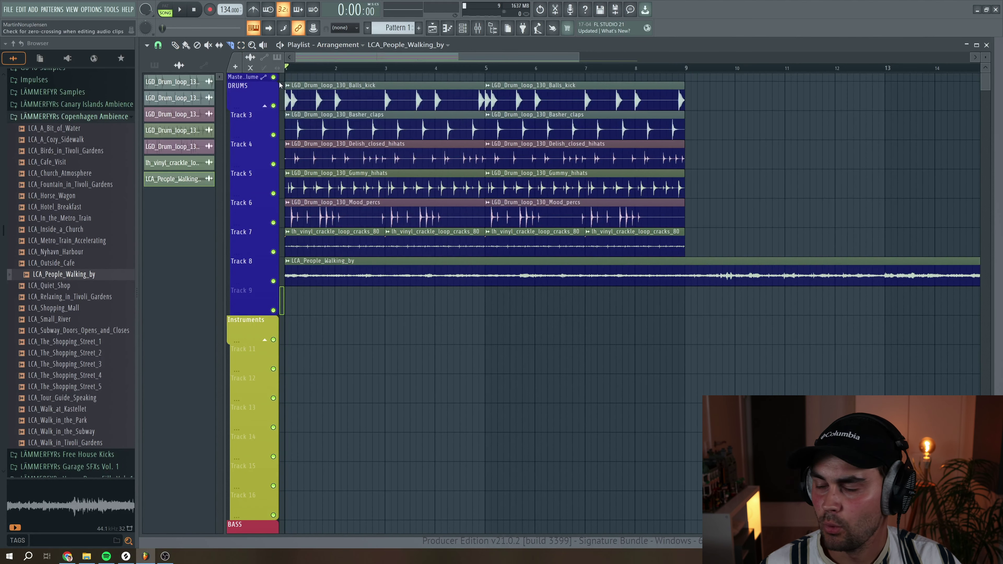
Slice the LCA_People_Walking_by clip at bar 9, where the drum loops end, and delete the remainder.
left_click_drag(686, 261, 686, 297)
key("p")
right_click(711, 275)
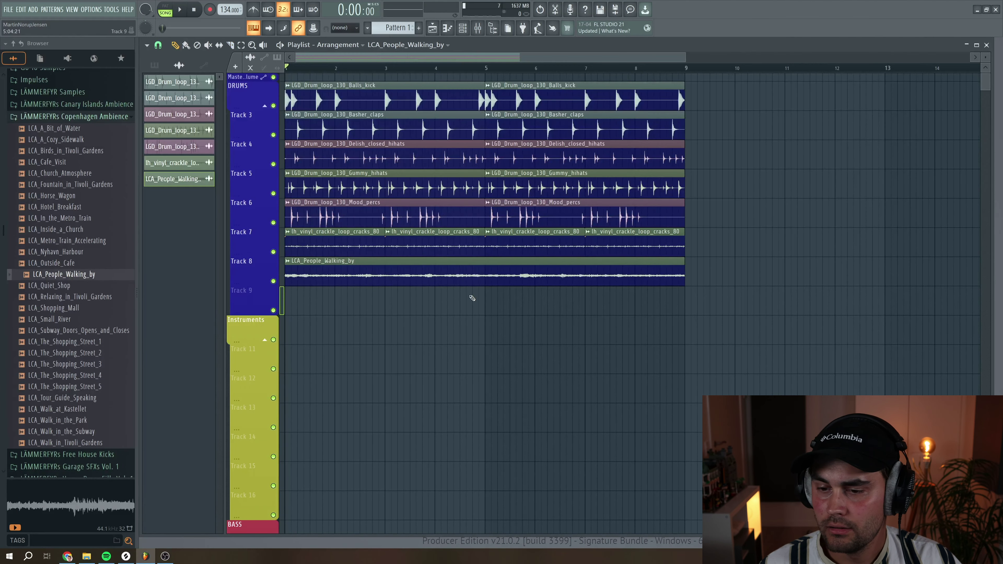
Audition the people-walking ambience on Track 8 in solo and together with all the other tracks.
right_click(273, 281)
key("space")
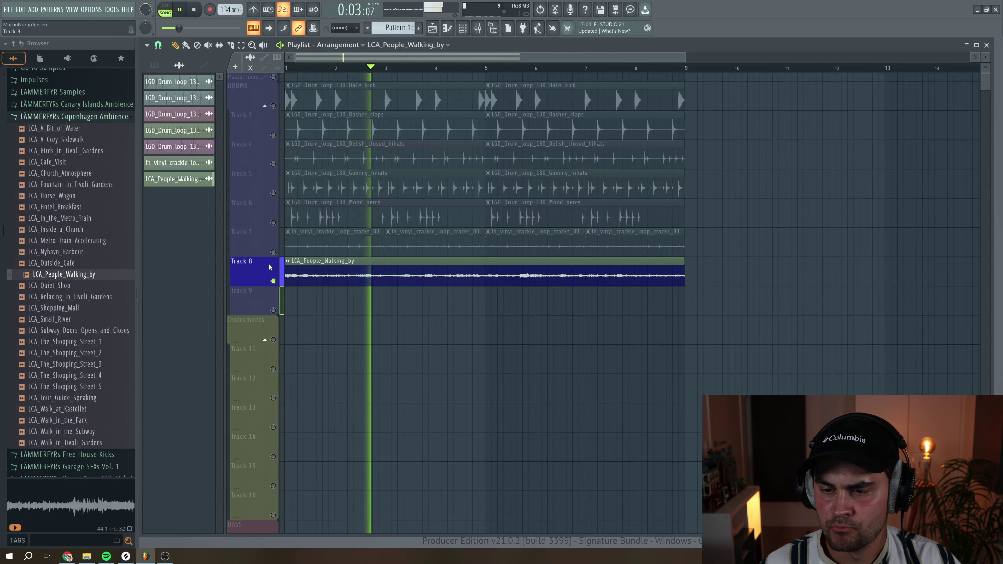
key("space")
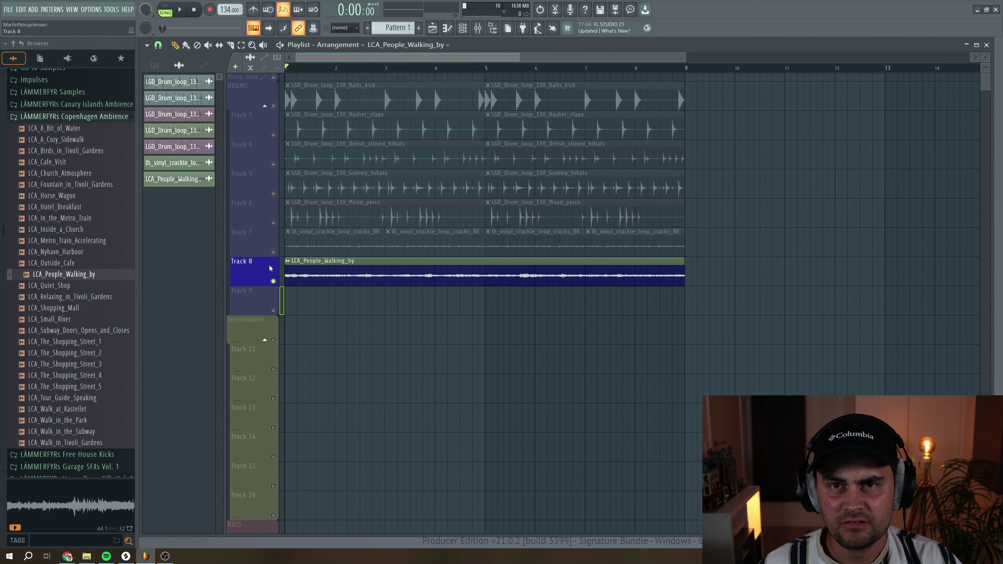
right_click(273, 281)
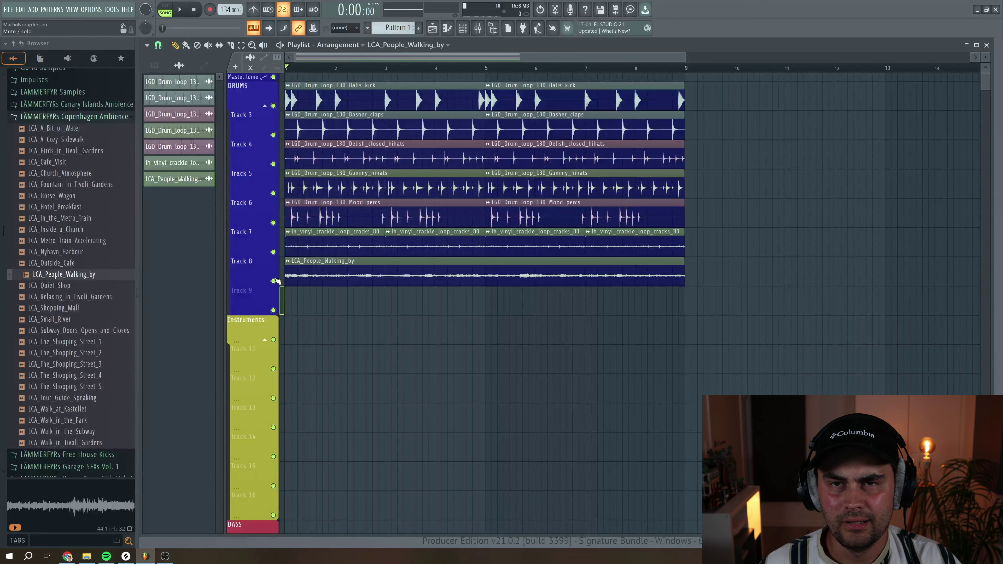
key("space")
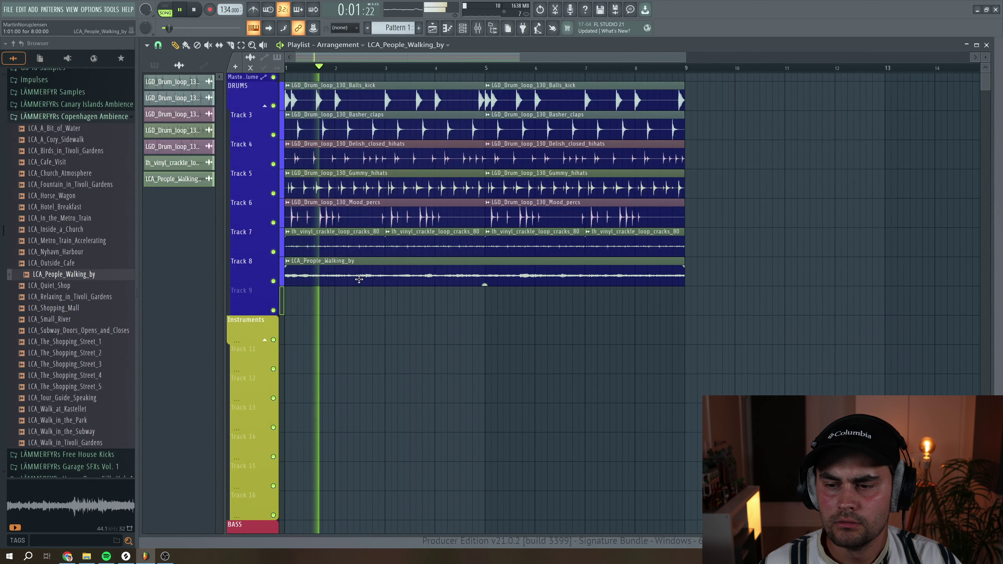
double_click(362, 283)
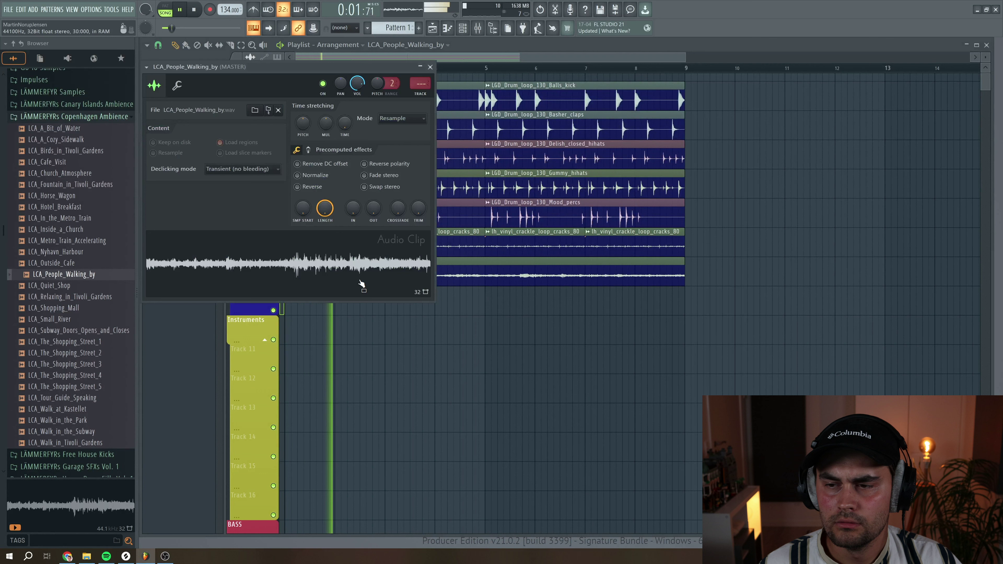
left_click(430, 67)
key("space")
Route the LCA_People_Walking_by clip to a free mixer track.
double_click(375, 275)
left_click(146, 67)
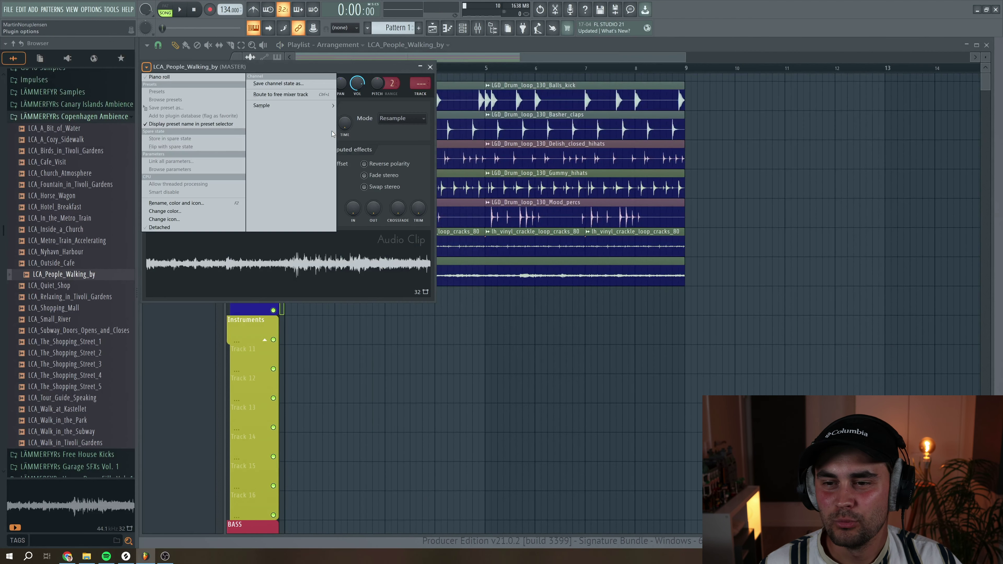
left_click(304, 94)
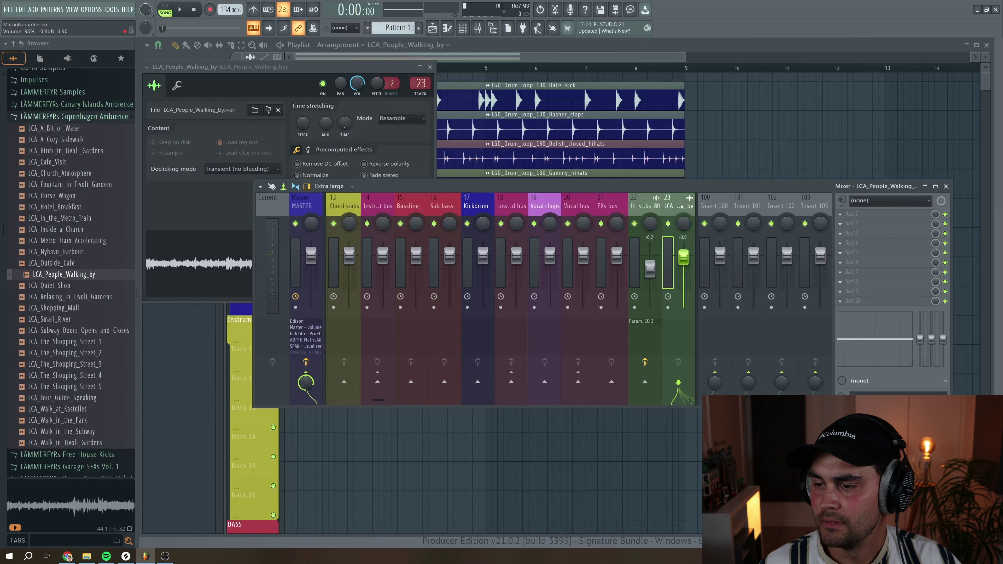
Load ShaperBox 2 into effect slot 2 of the people-walking ambience's mixer track.
left_click(841, 224)
mouse_move(804, 334)
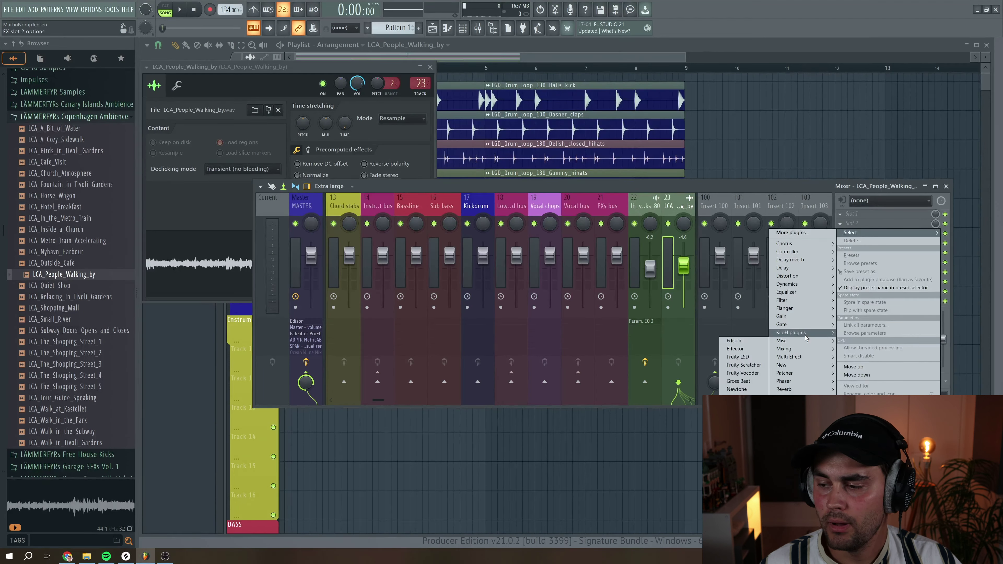
mouse_move(789, 357)
left_click(726, 389)
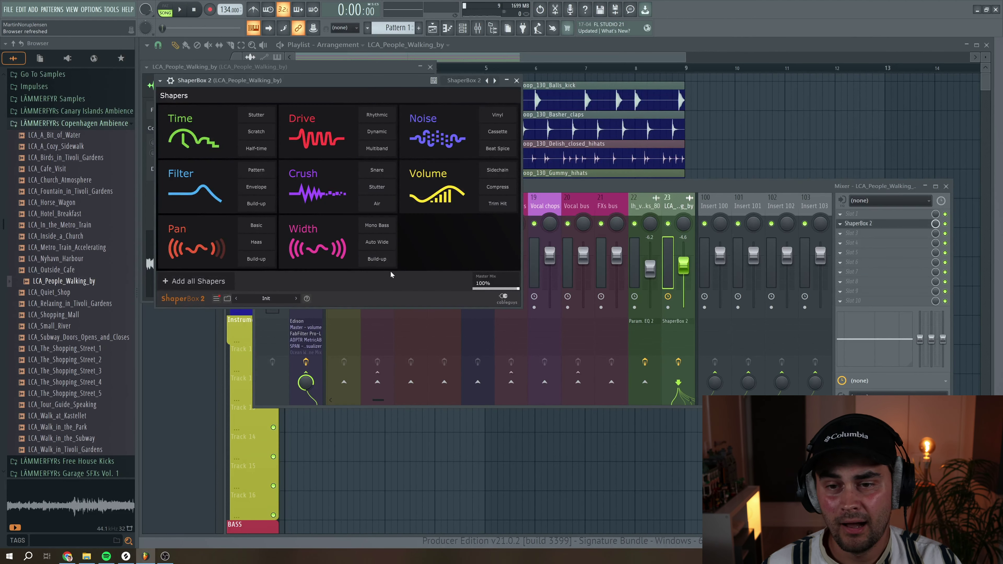
Add the Pan shaper in ShaperBox 2 and apply a curved waveform from the Rhythm 1 set.
left_click(196, 237)
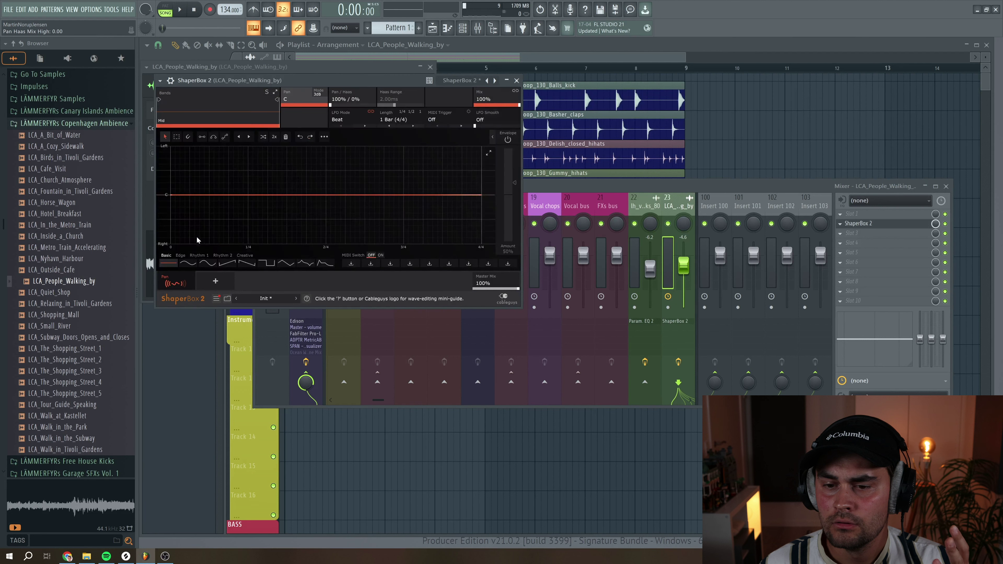
left_click(204, 257)
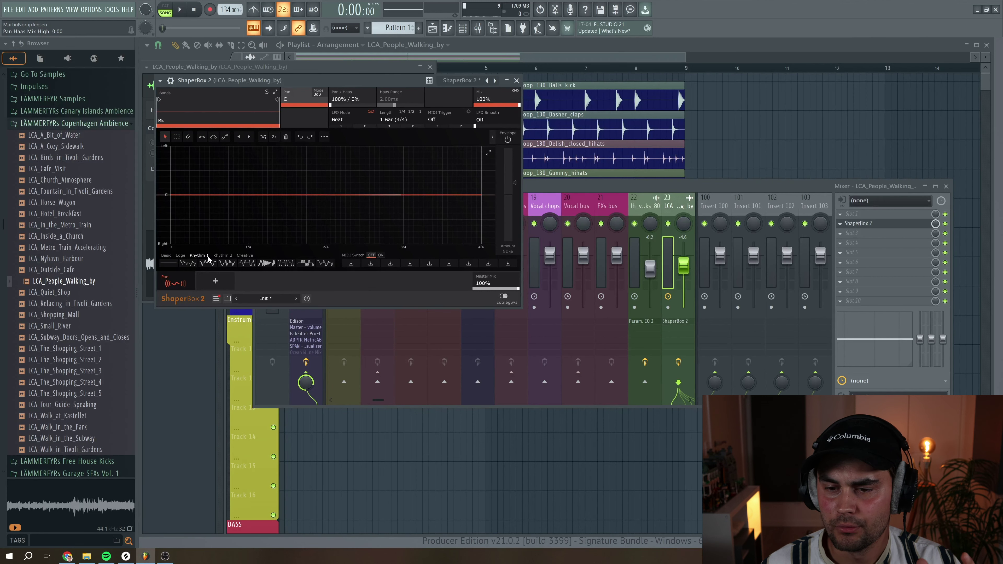
left_click(232, 264)
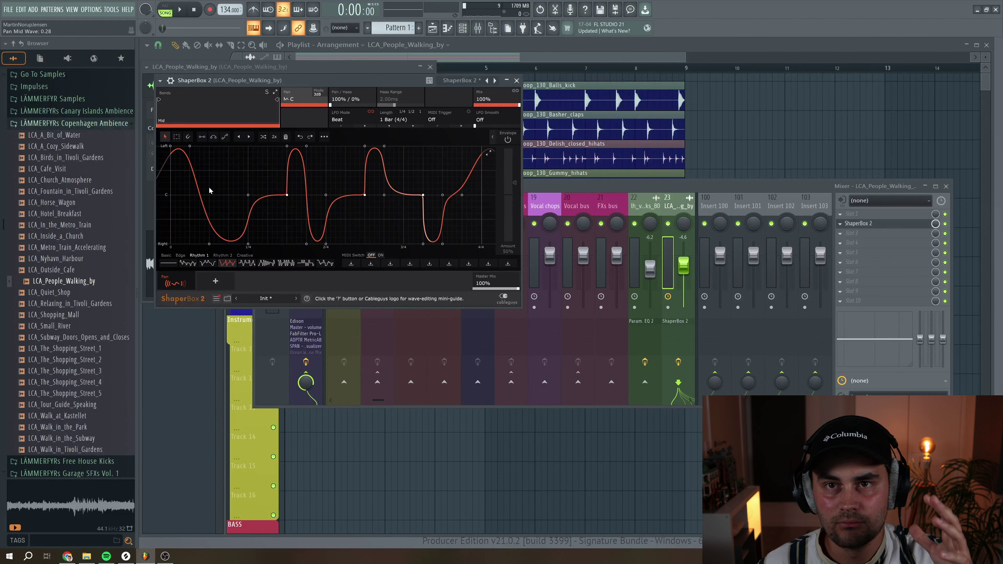
Set the Pan shaper's mix to 71% and switch its LFO to Hertz mode with a speed of about 0.545 Hz.
left_click_drag(499, 99, 498, 122)
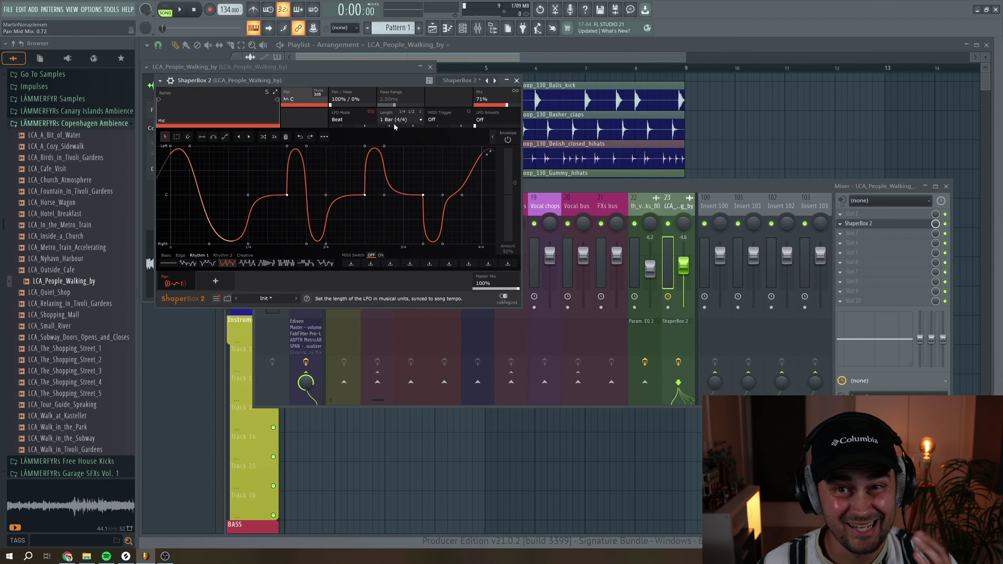
left_click(356, 120)
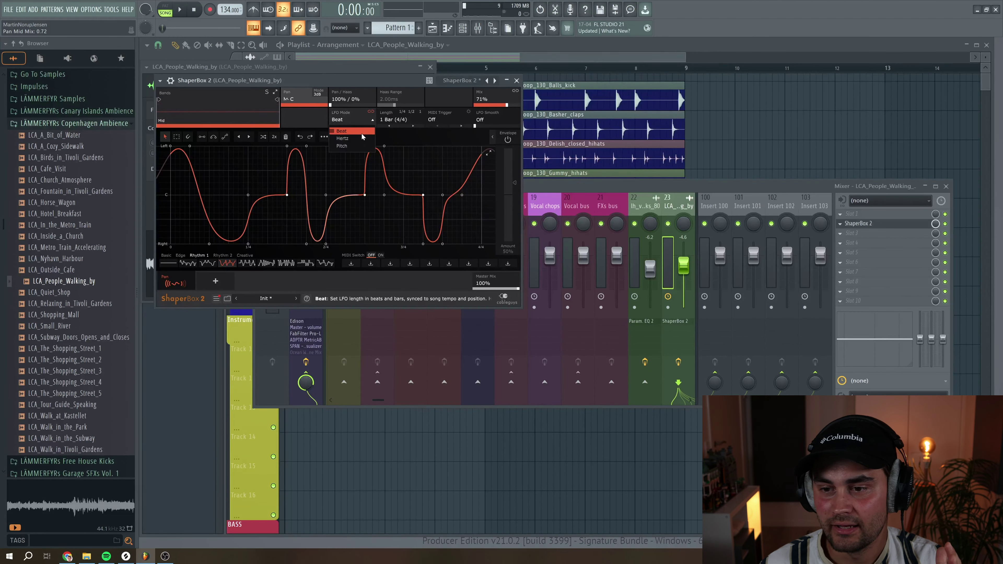
left_click(362, 137)
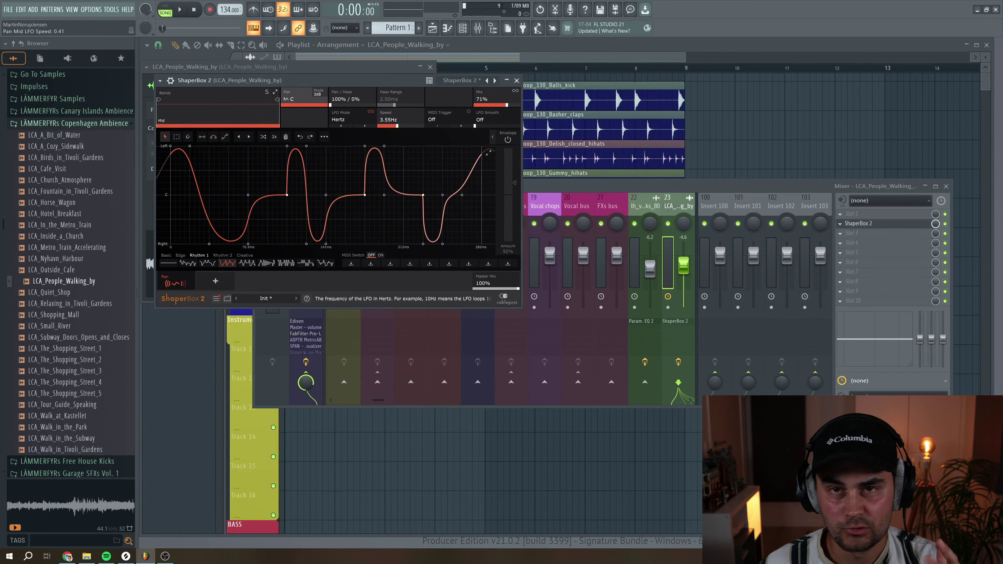
left_click_drag(397, 126, 391, 125)
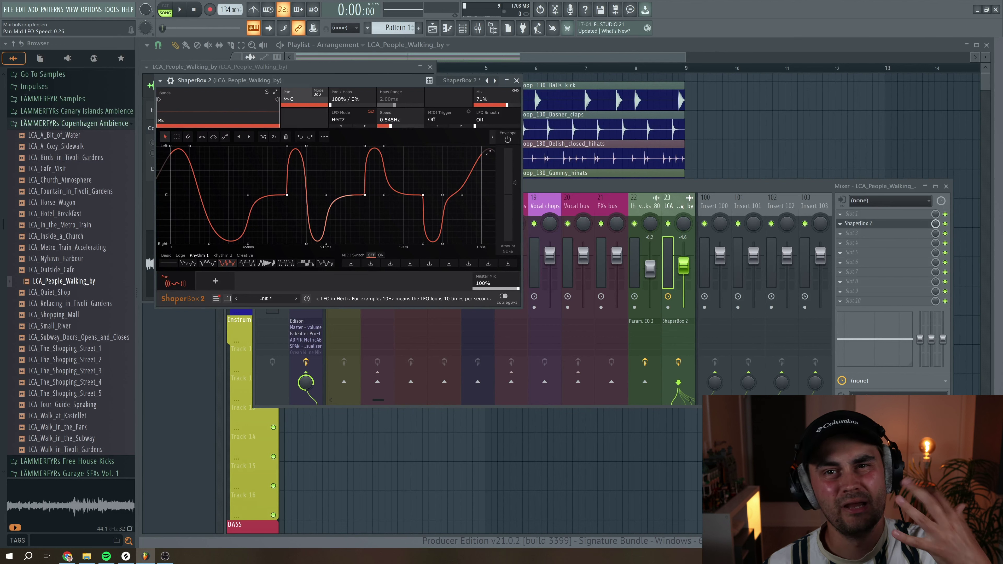
Audition the panned people-walking ambience in solo with its ShaperBox 2 settings open.
key("F12")
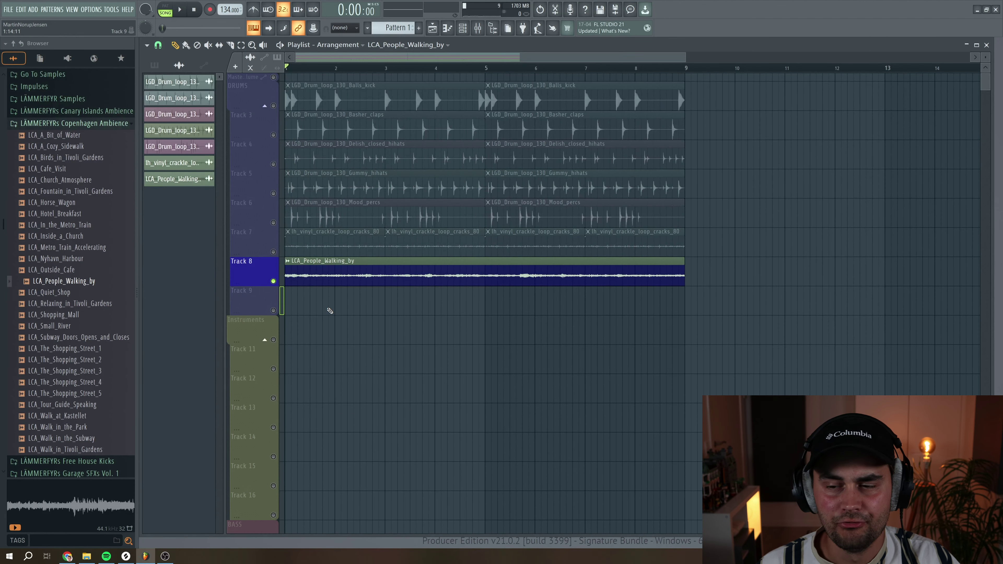
key("space")
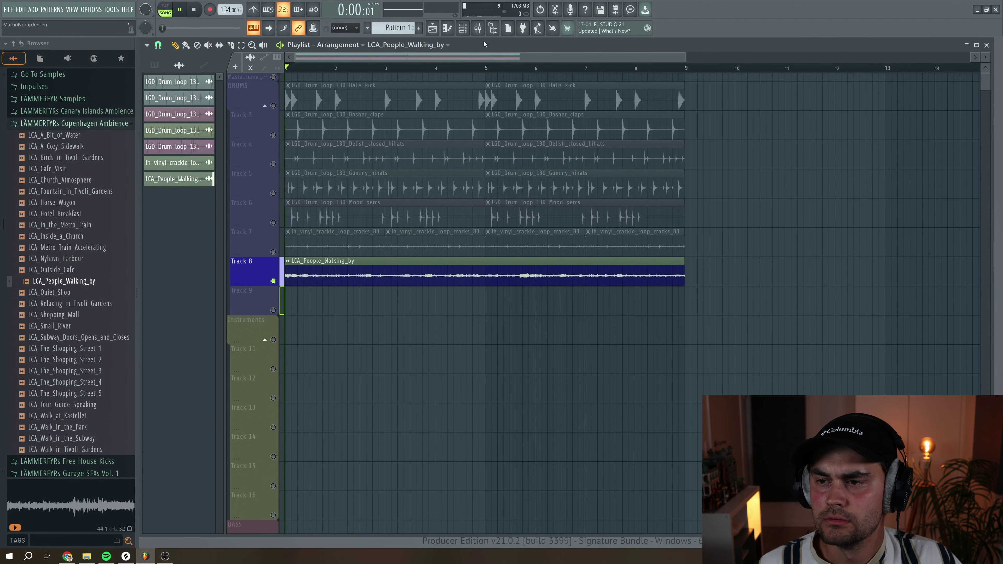
key("F9")
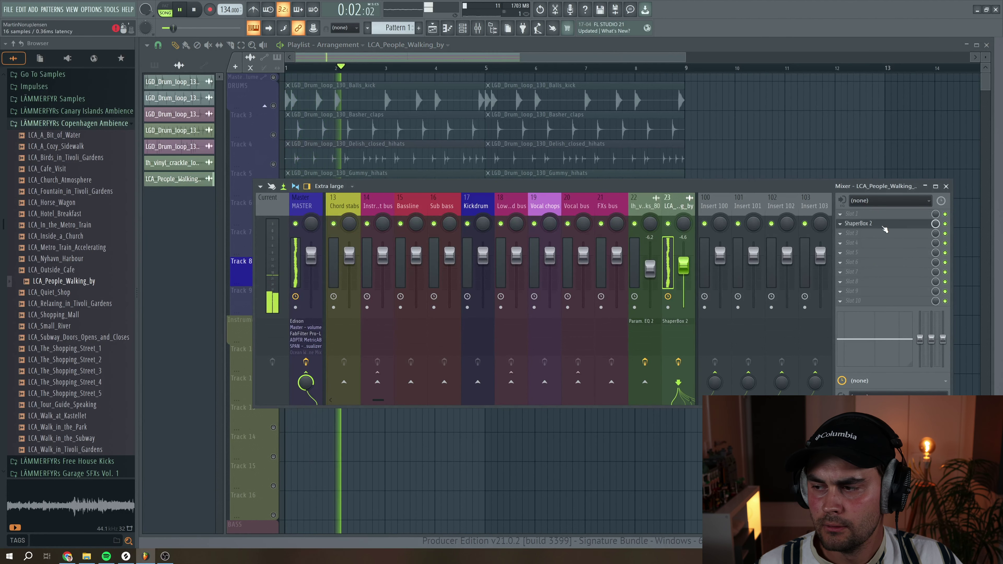
left_click(859, 223)
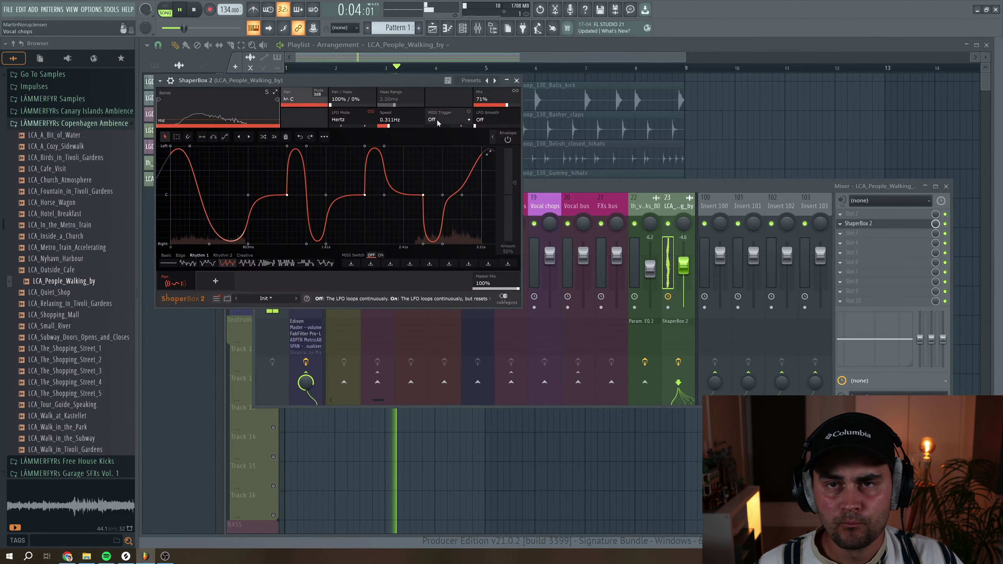
key("space")
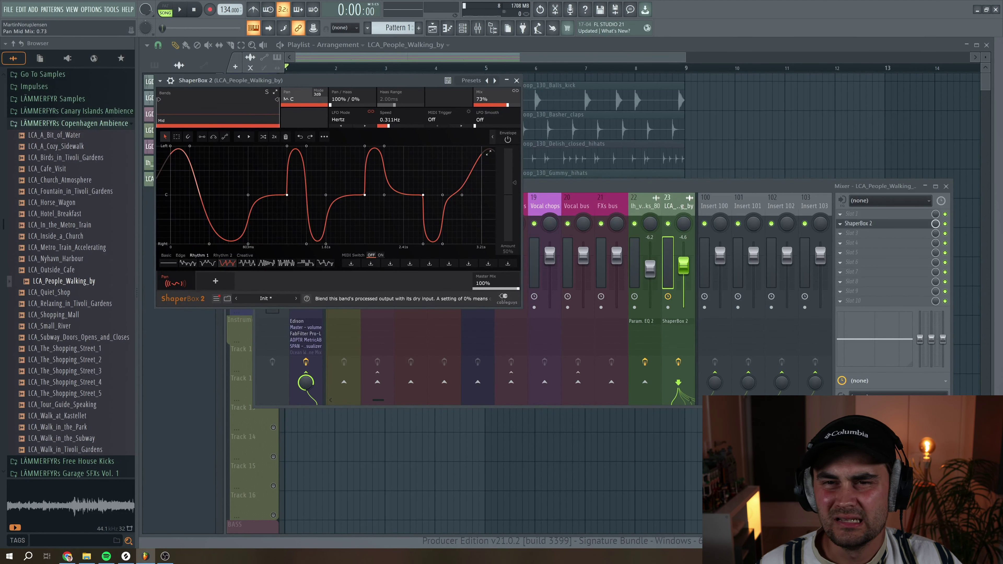
Reduce the Pan shaper's mix to 42% and its LFO speed to 0.258 Hz while listening to the ambience.
key("space")
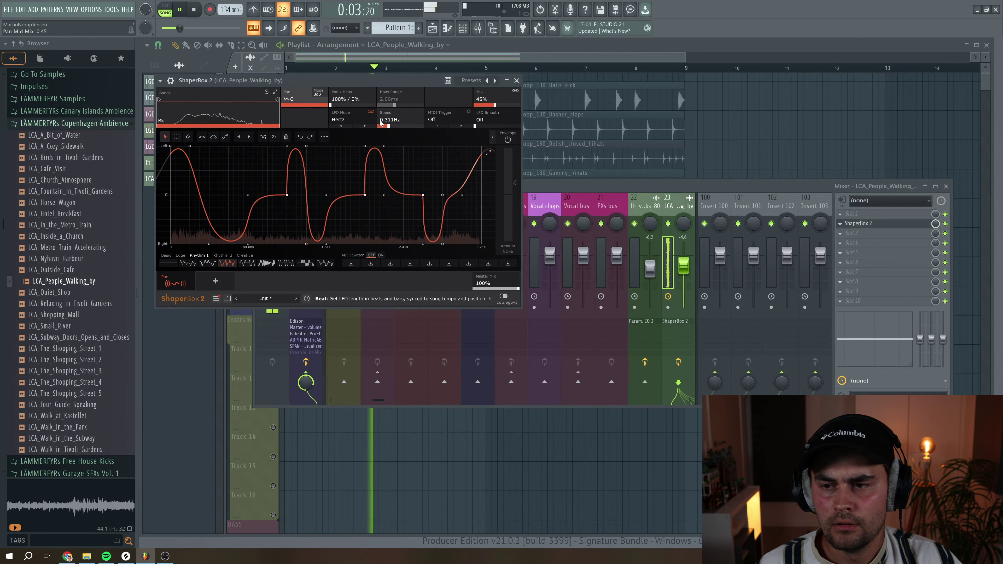
left_click_drag(389, 126, 387, 126)
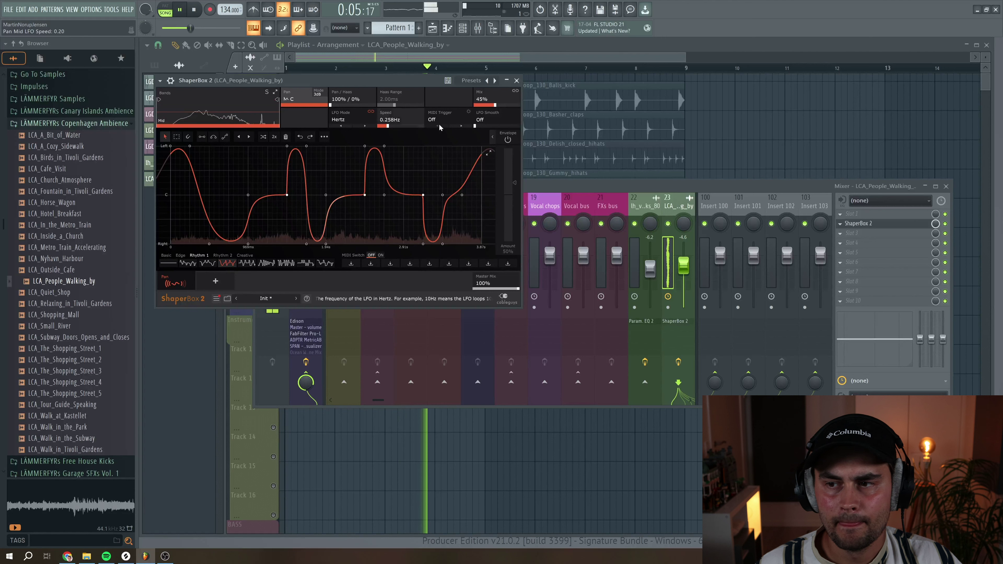
left_click_drag(494, 105, 493, 105)
key("space")
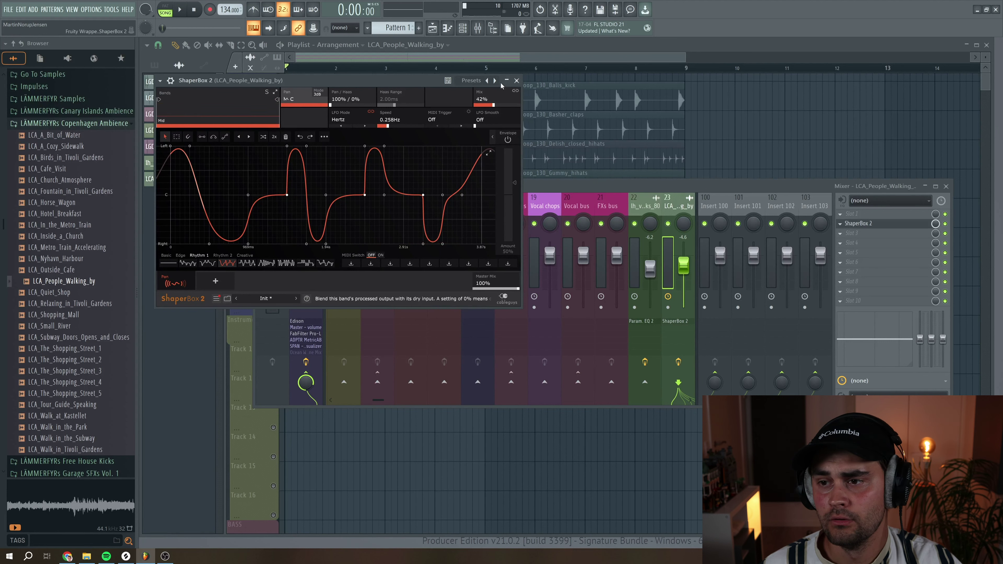
Add the Volume shaper with the Sidechain quick preset, set its mix to 60% and audition the ducking.
left_click(214, 281)
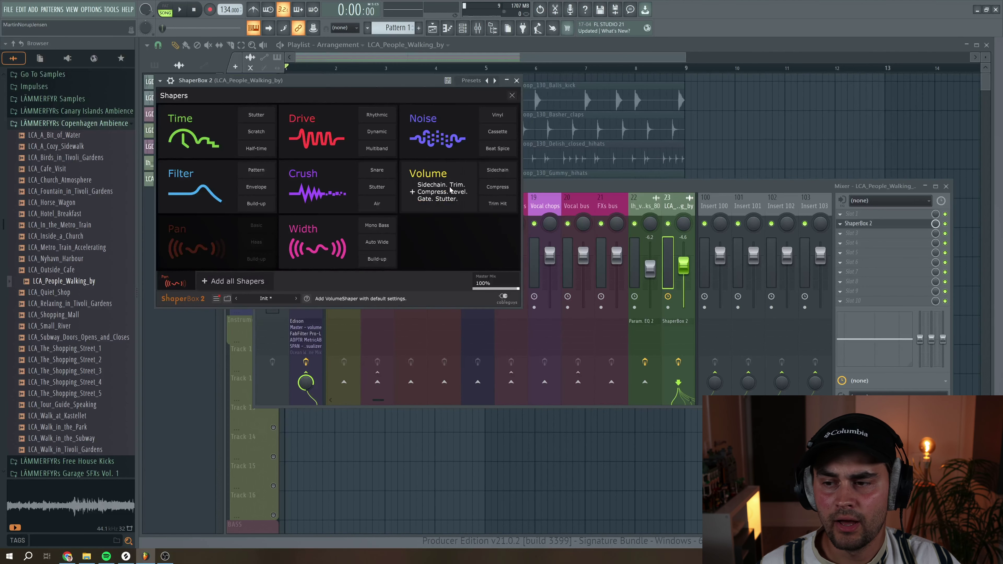
left_click(496, 170)
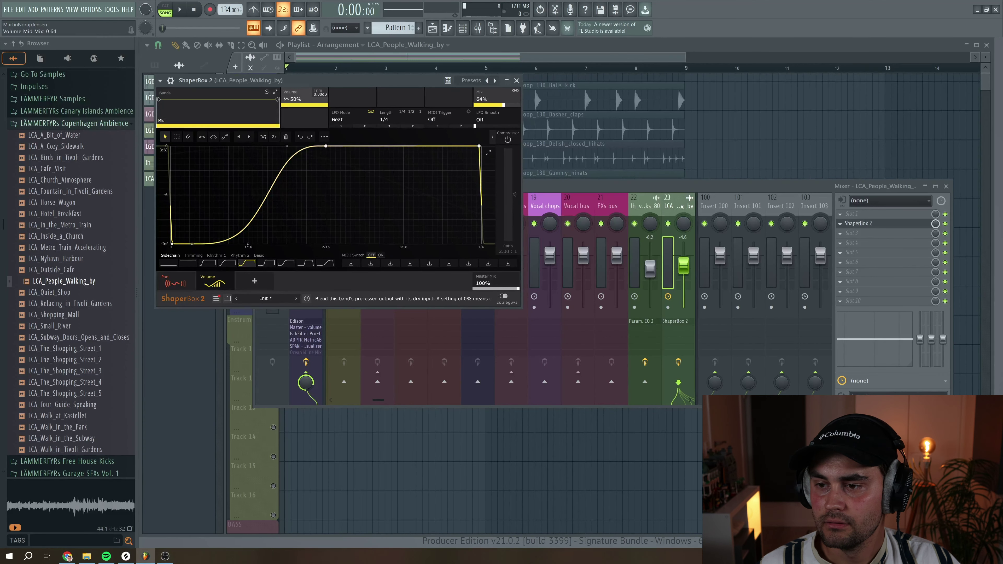
key("space")
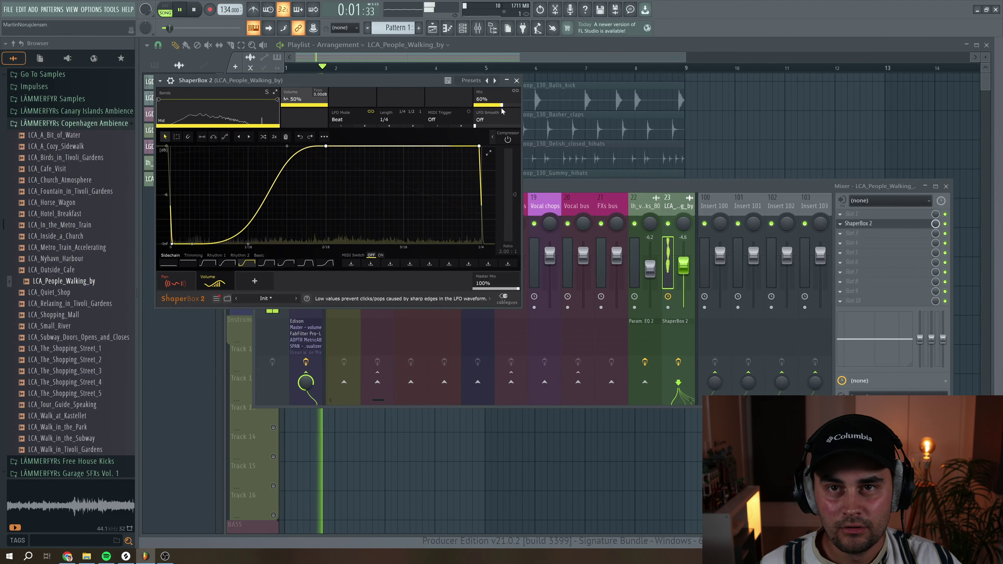
key("space")
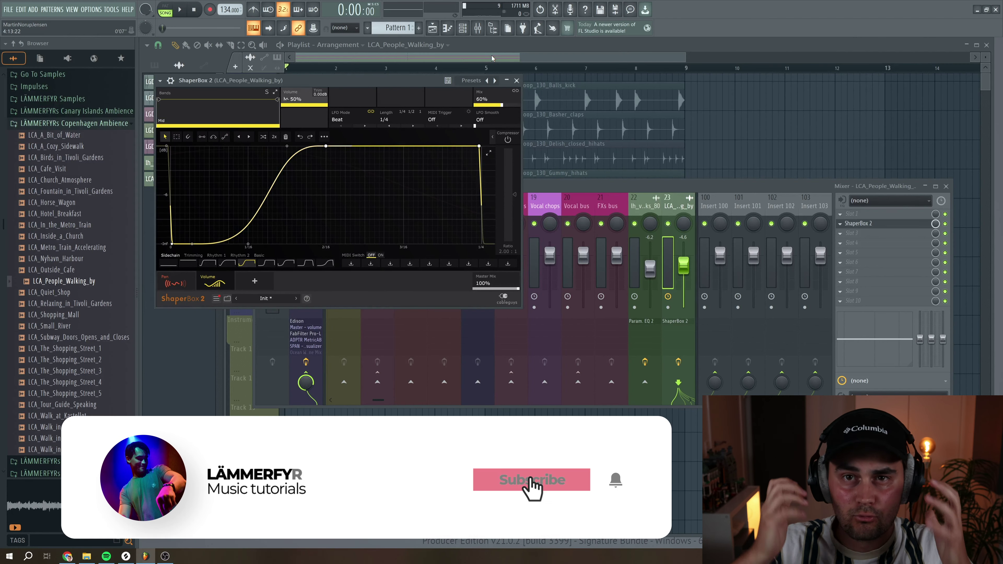
Unsolo Track 8 and lower the people-walking mixer fader to about -13.0 dB while all tracks play.
left_click(476, 48)
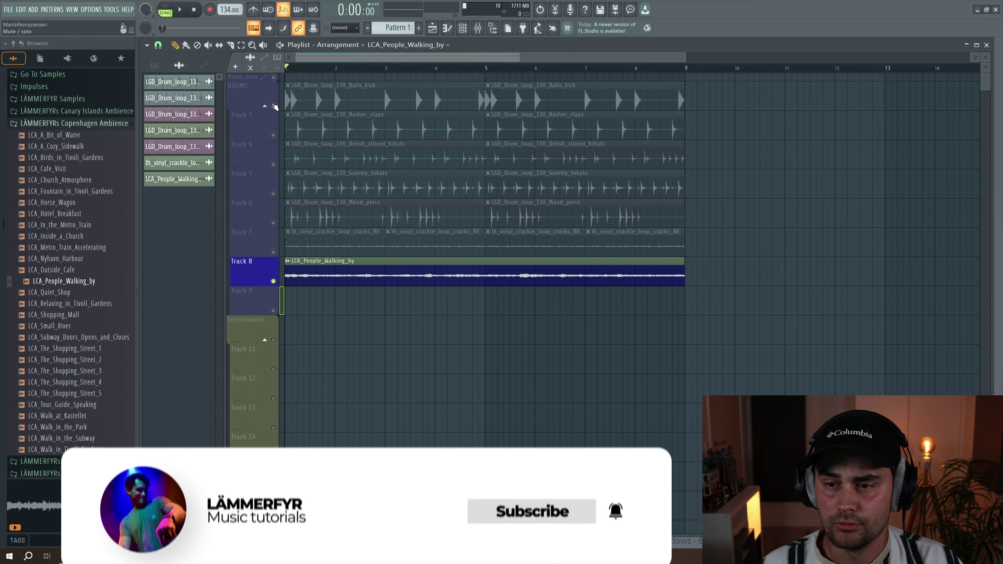
key("space")
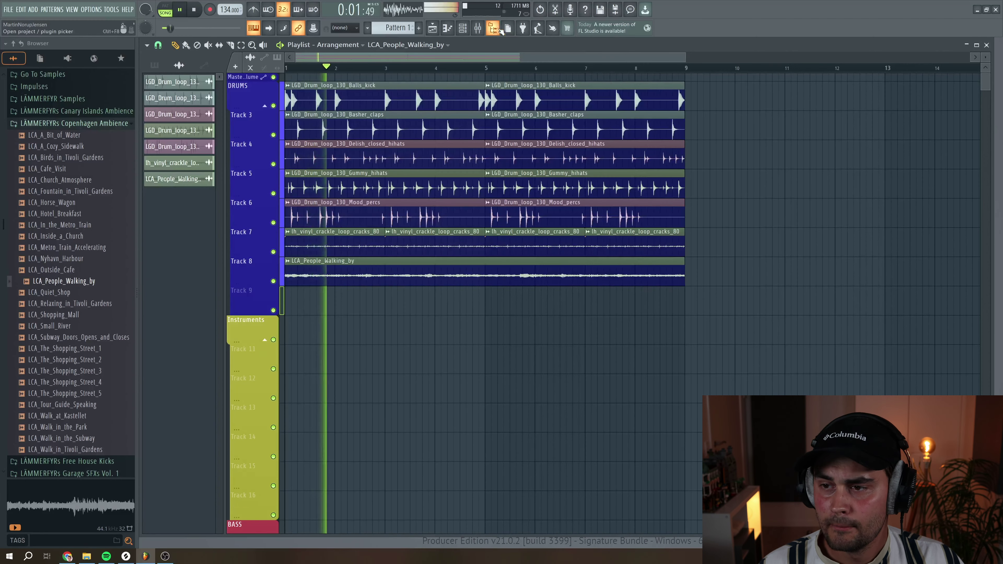
left_click(477, 32)
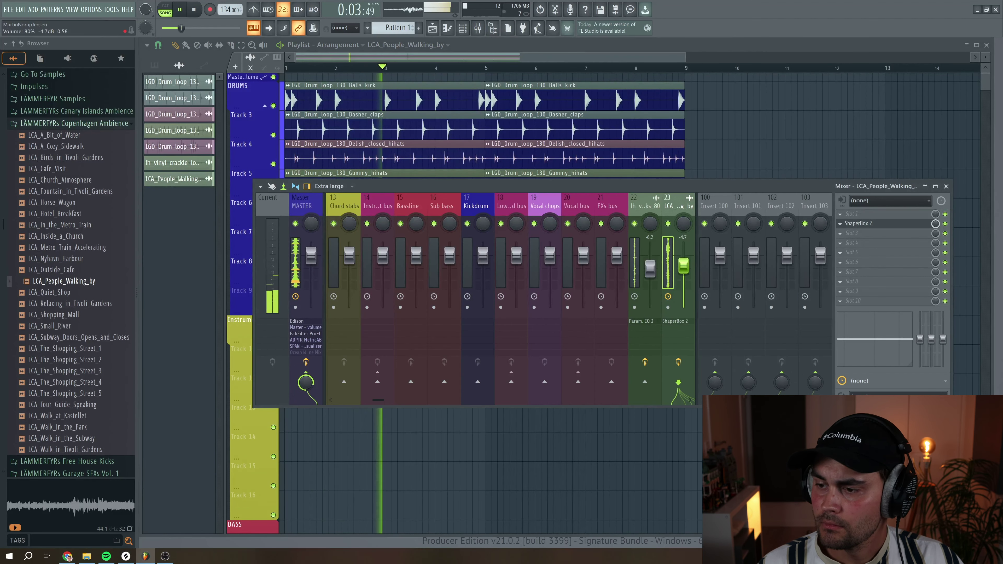
left_click_drag(682, 267, 683, 281)
key("space")
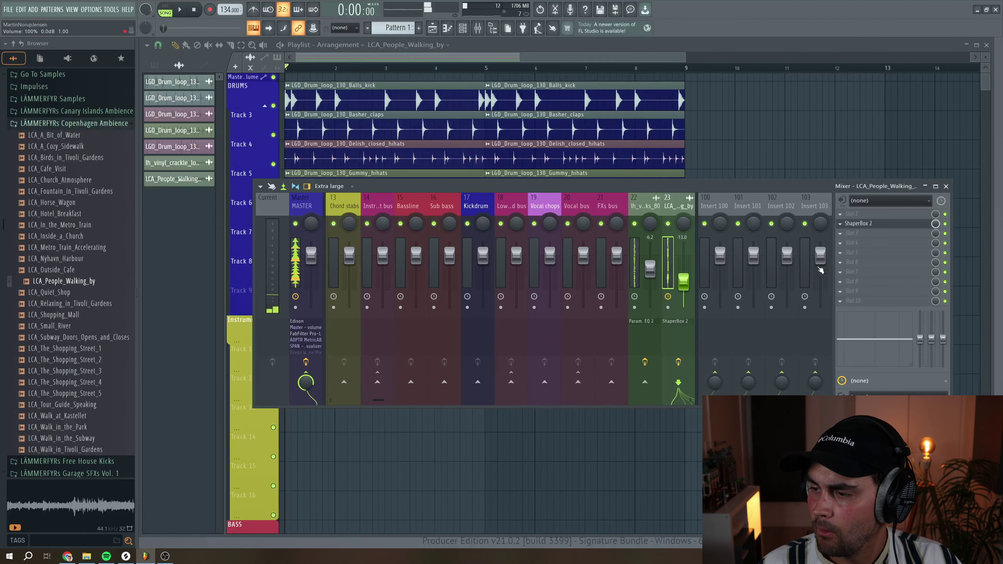
Load Fruity parametric EQ 2 into effect slot 3 and cut the ambience's low end with a steeper, higher band 1 high-pass.
left_click(840, 234)
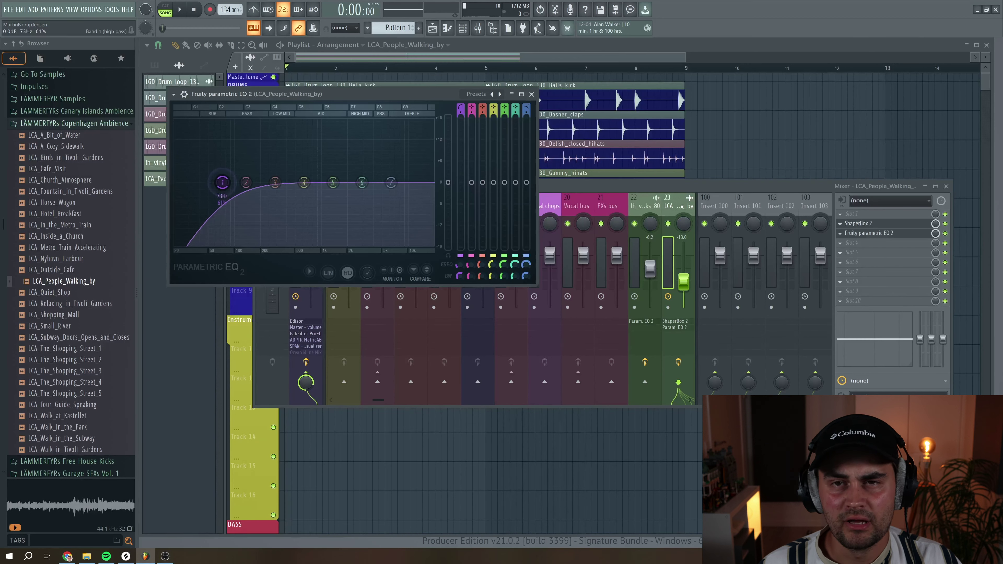
right_click(232, 185)
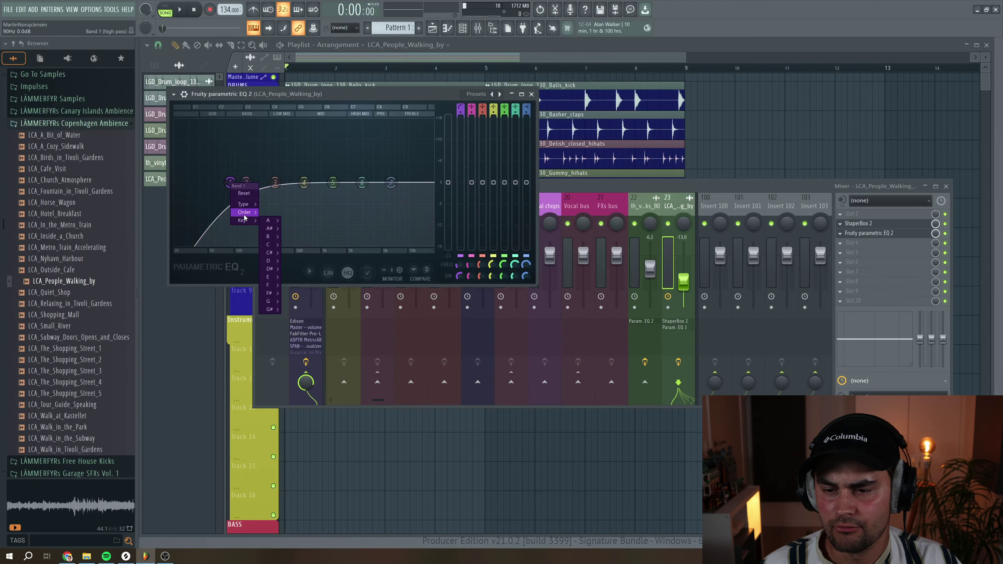
left_click(272, 237)
key("space")
left_click_drag(230, 183, 264, 182)
key("space")
Cut the ambience's highs with a very narrow band 6 dip of about -12.3 dB near 7675 Hz and close the EQ.
left_click_drag(362, 182, 399, 205)
key("space")
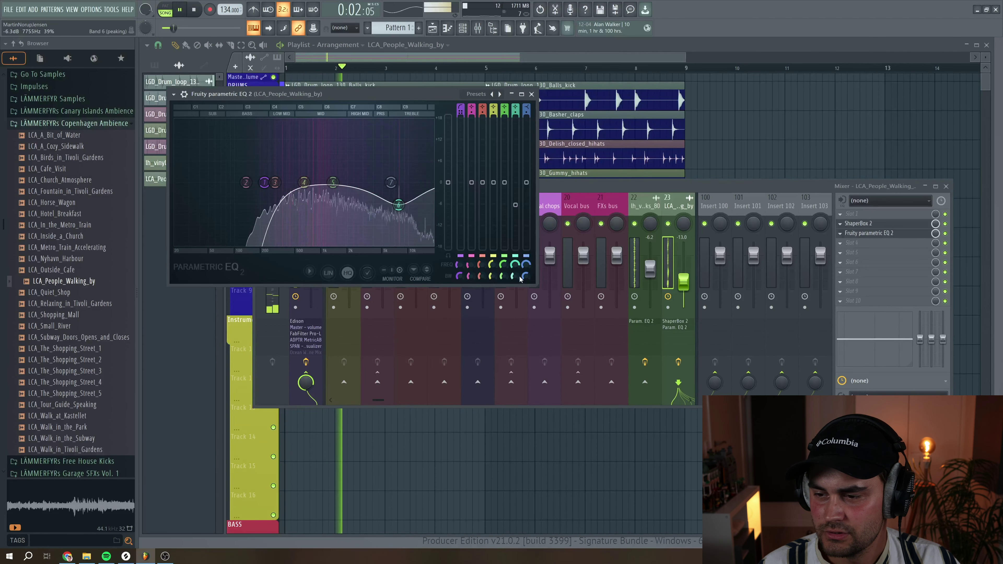
left_click_drag(515, 275, 515, 278)
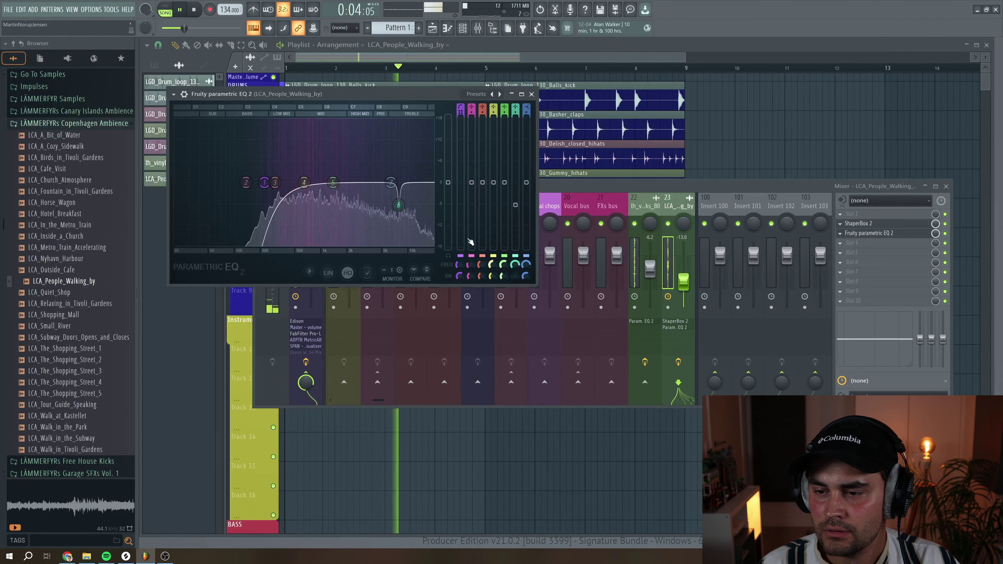
left_click_drag(398, 205, 397, 223)
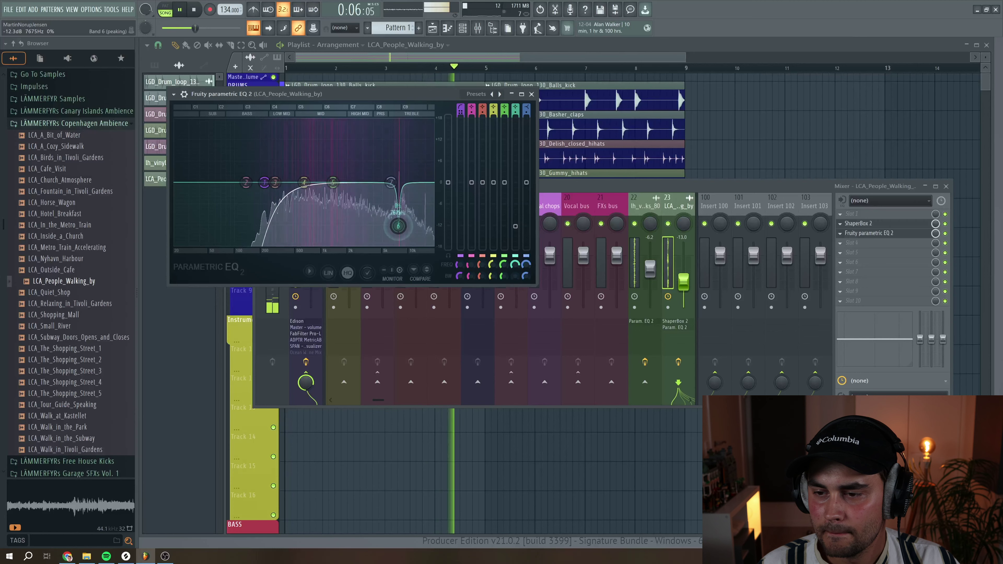
key("space")
key("Escape")
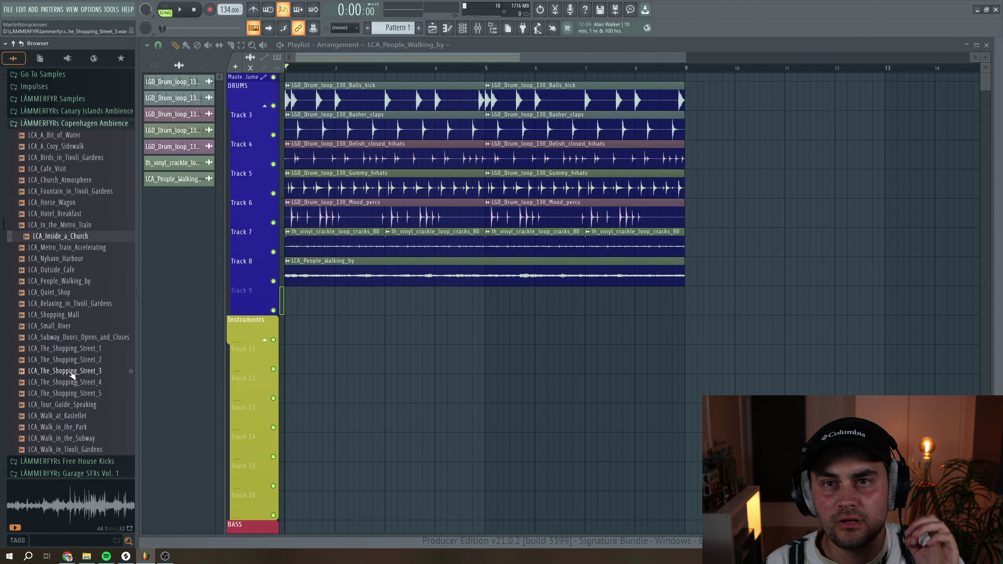
Preview several Copenhagen Ambience samples, from LCA_Quiet_Shop through LCA_Tour_Guide_Speaking to LCA_Walk_in_the_Park.
left_click(62, 293)
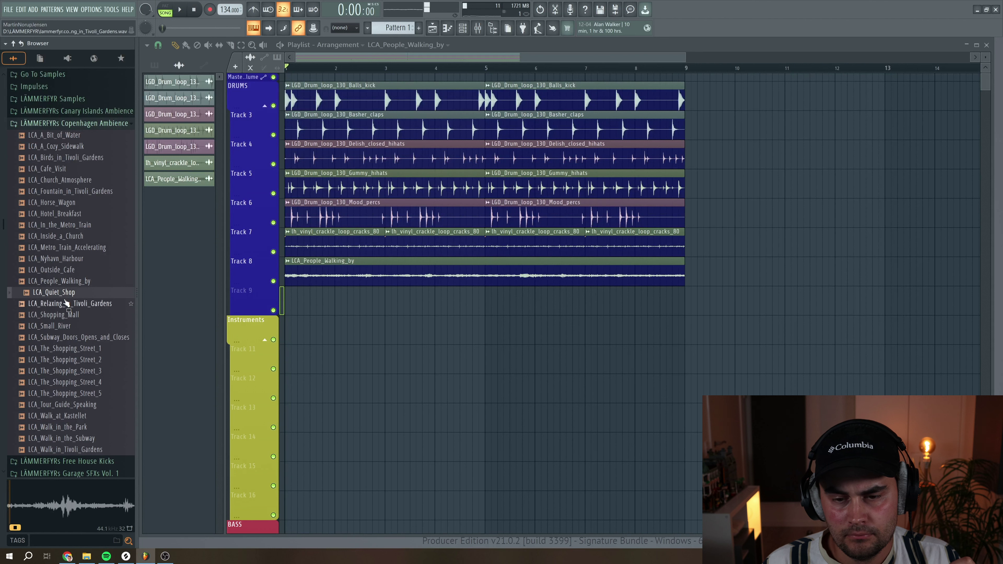
left_click(66, 303)
left_click(68, 343)
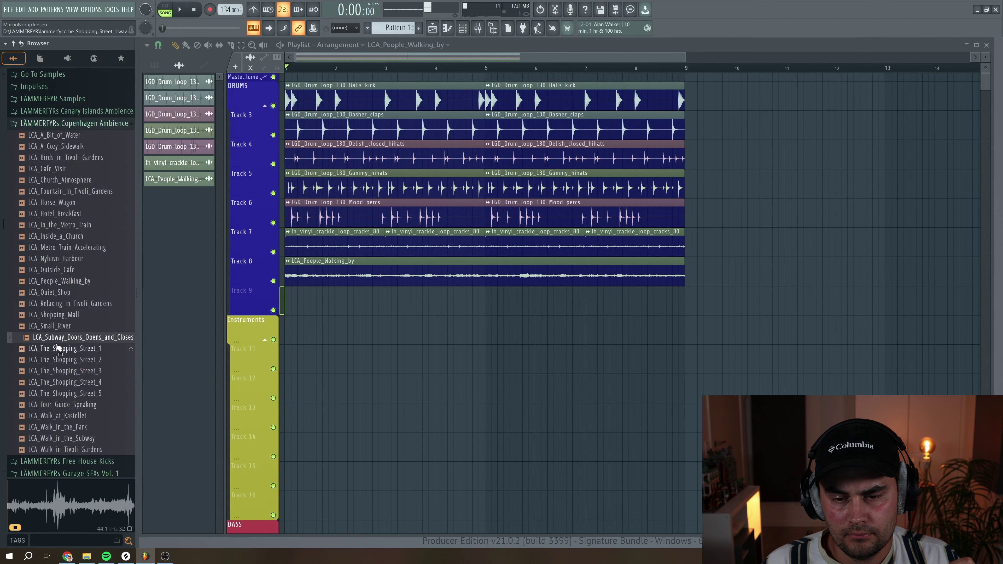
left_click(59, 405)
left_click(63, 427)
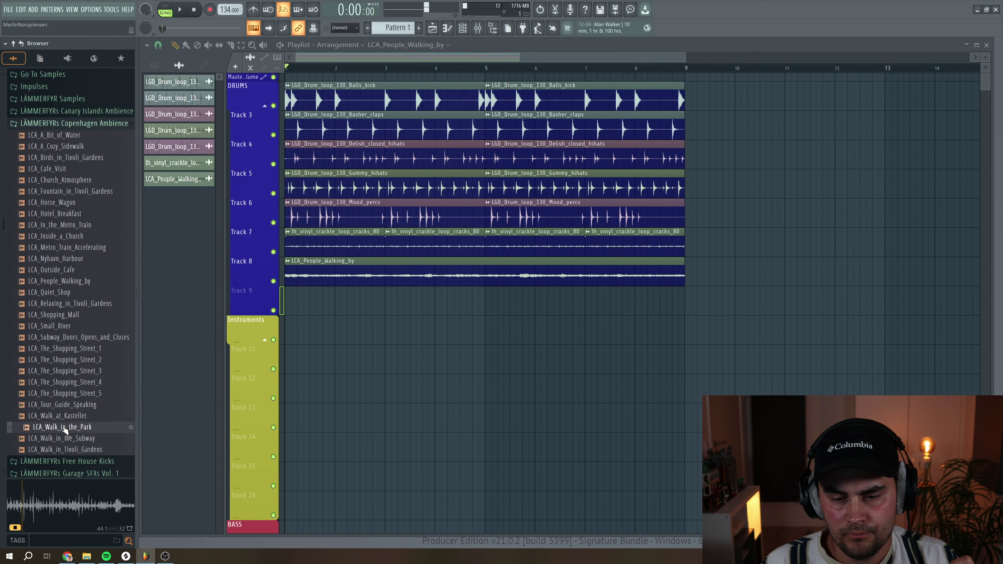
Place LCA_Walk_in_the_Park on Track 9, trim it to a quarter-bar hit, repeat it every bar through bar 8 and audition it.
left_click_drag(65, 430, 286, 303)
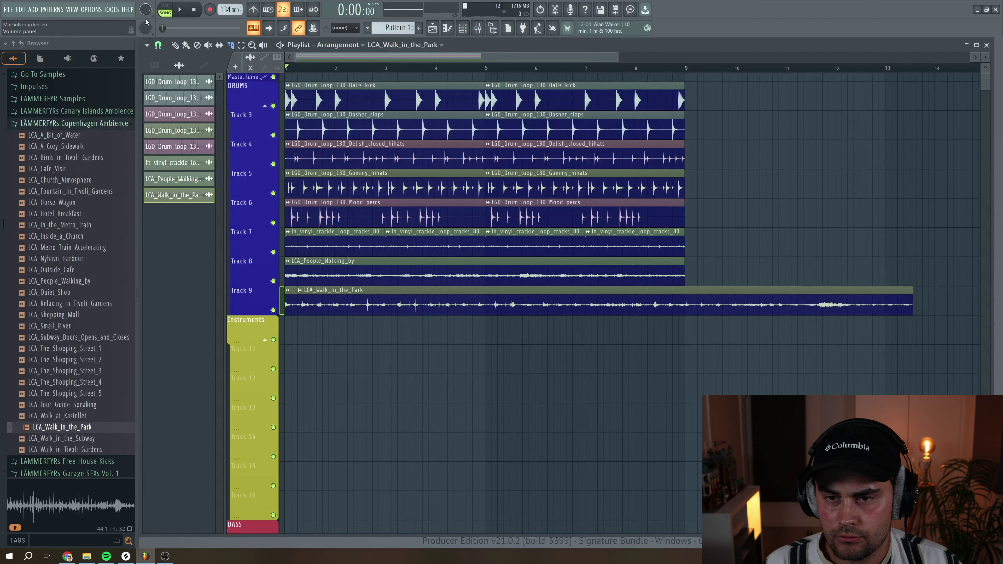
right_click(393, 307)
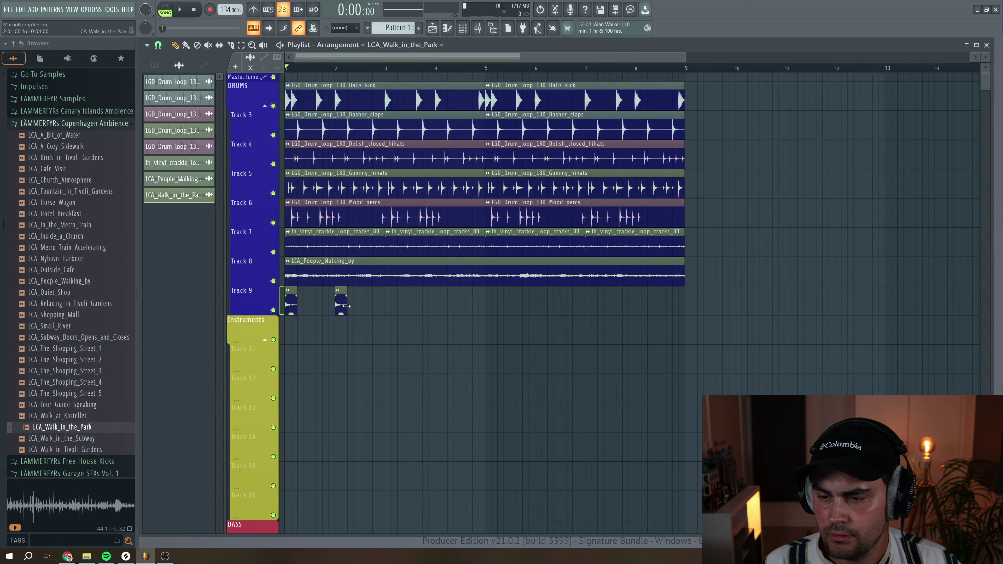
key("ctrl+b")
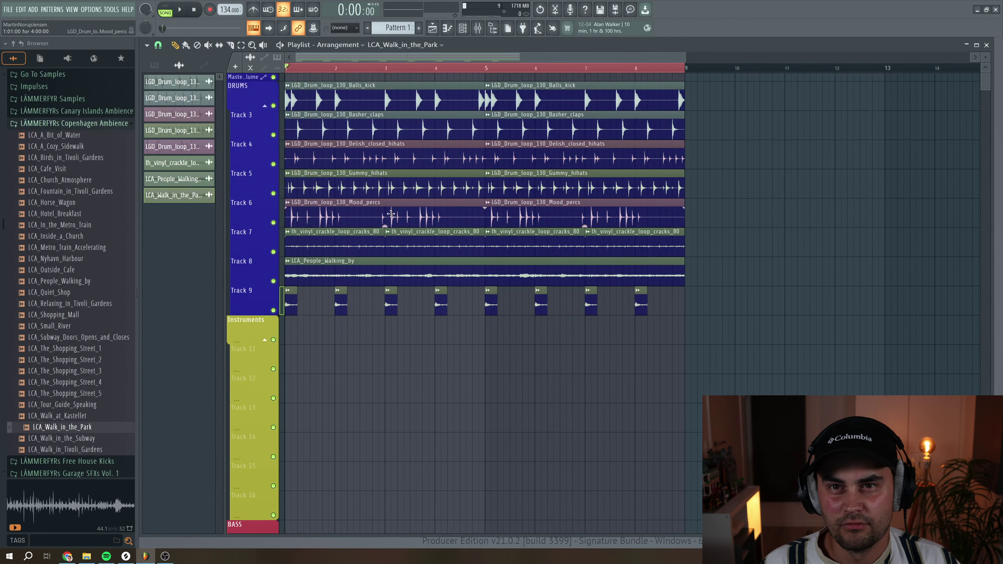
key("space")
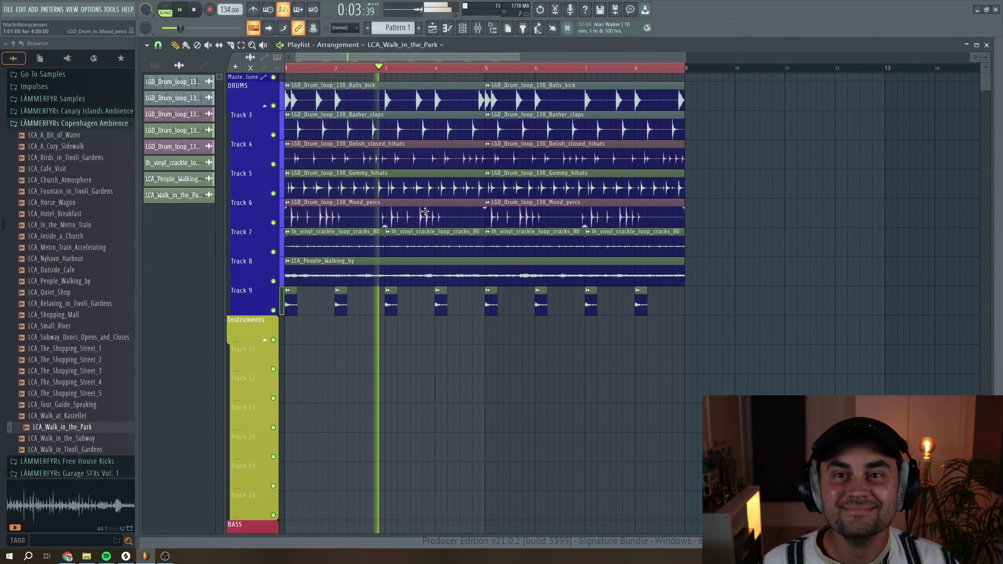
key("space")
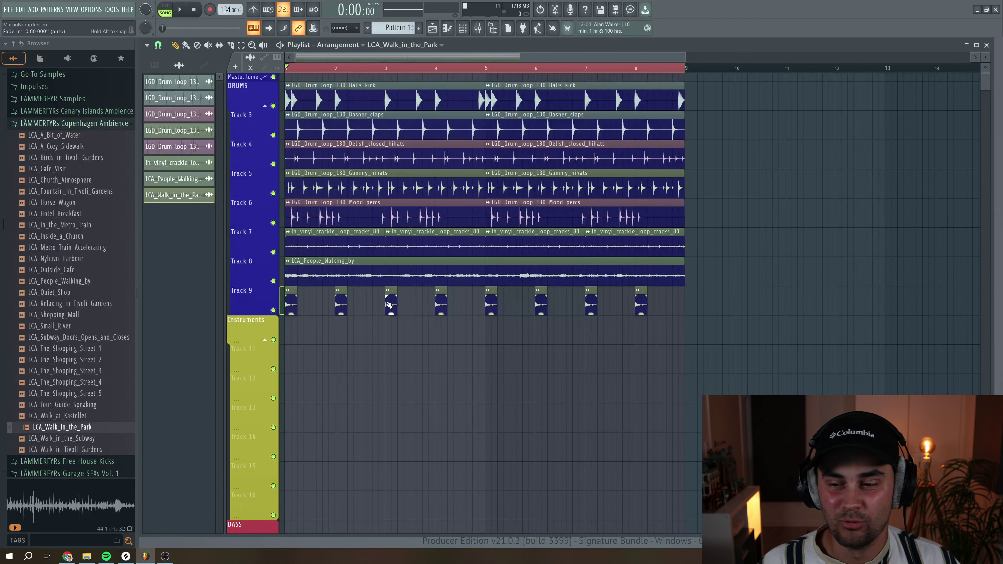
Route the LCA_Walk_in_the_Park clip to mixer track 24 and show it in the mixer.
double_click(389, 304)
key("F9")
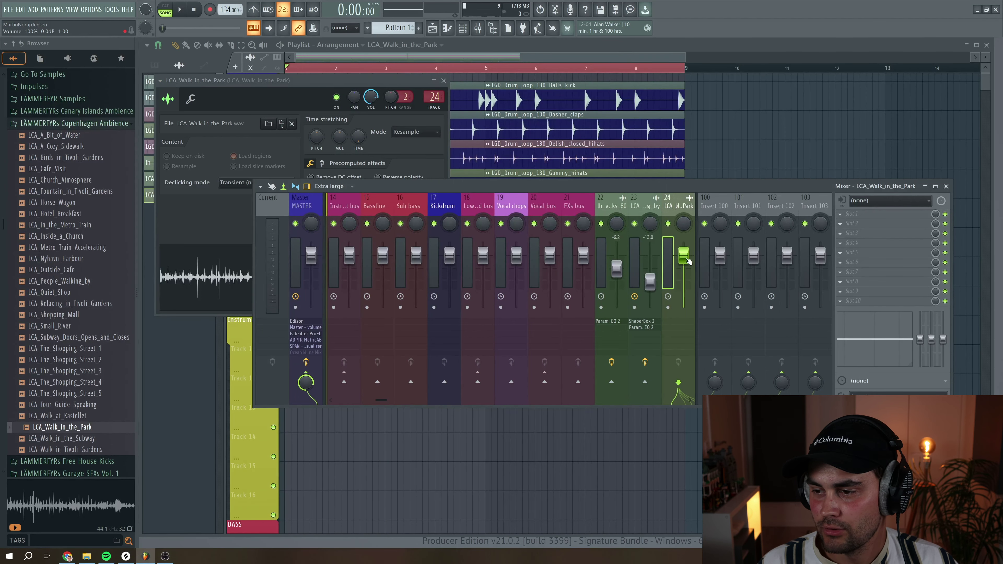
Lower the LCA_Walk_in_the_Park mixer track's volume to about -10.4 dB while auditioning the loop.
key("space")
left_click_drag(688, 262, 684, 277)
key("space")
Load Guitar Rig 6 in effect slot 2 of the LCA_Walk_in_the_Park track with the user preset LGR1 - Grains from Heaven.
left_click(839, 224)
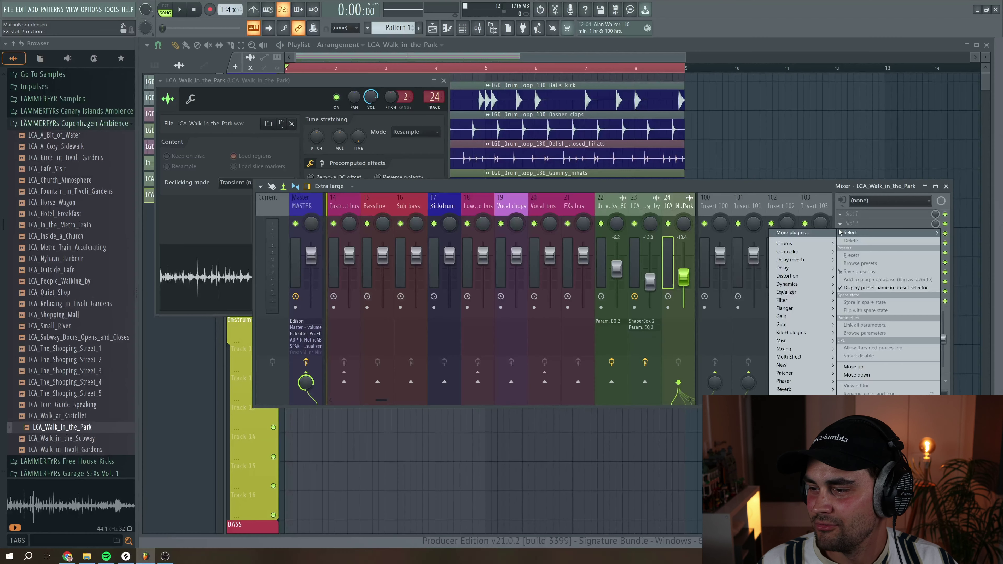
mouse_move(809, 358)
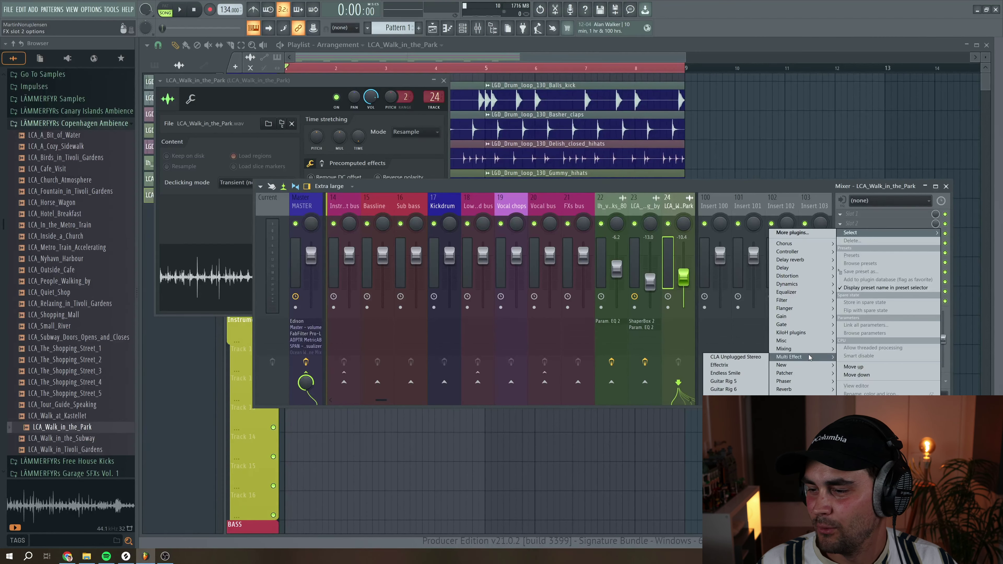
left_click(746, 389)
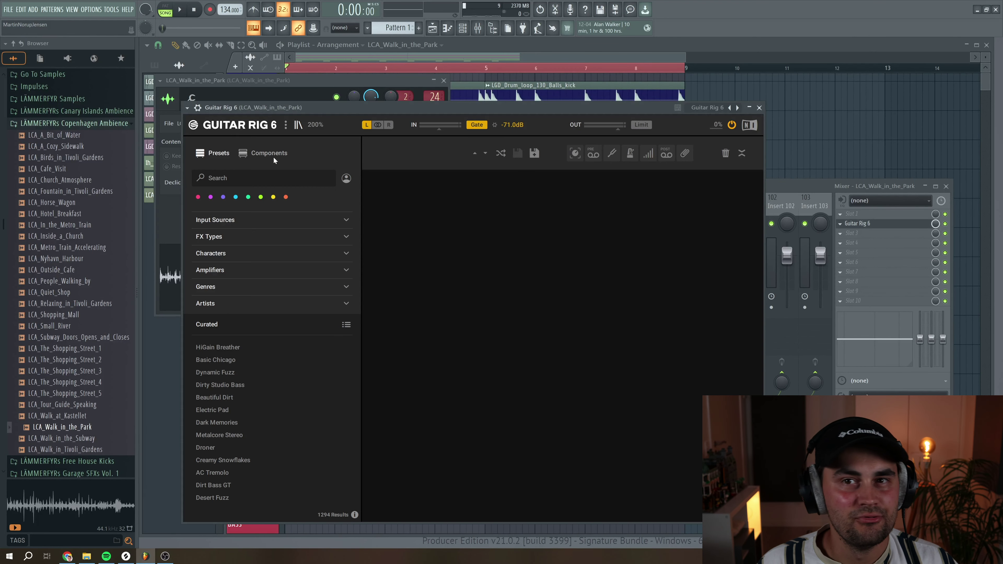
left_click(346, 178)
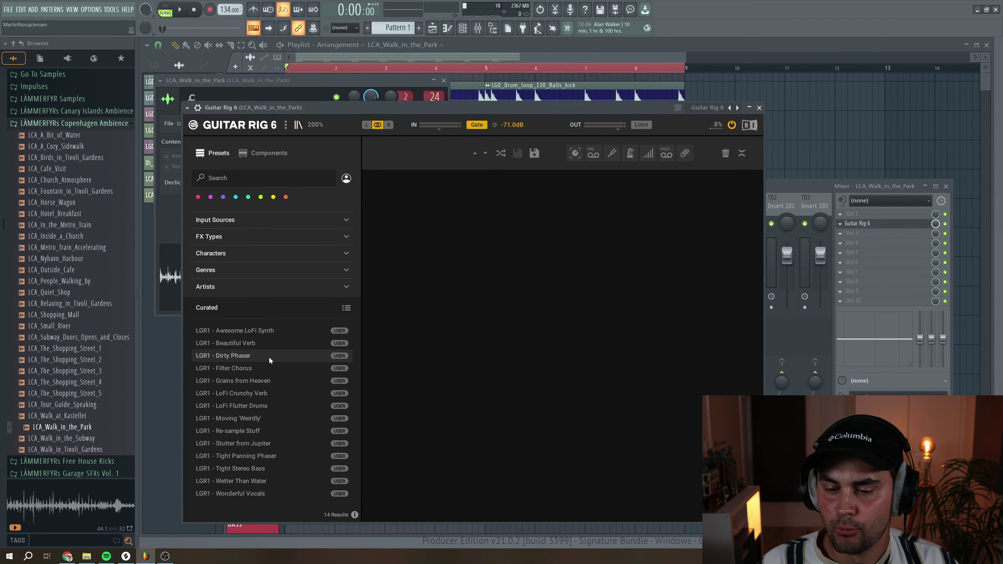
left_click(258, 384)
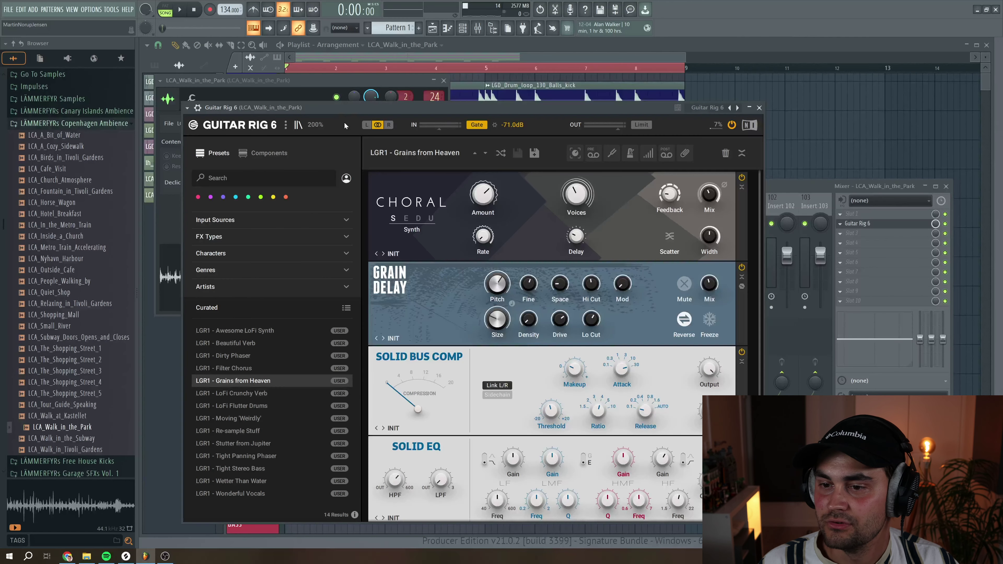
left_click_drag(344, 121, 321, 77)
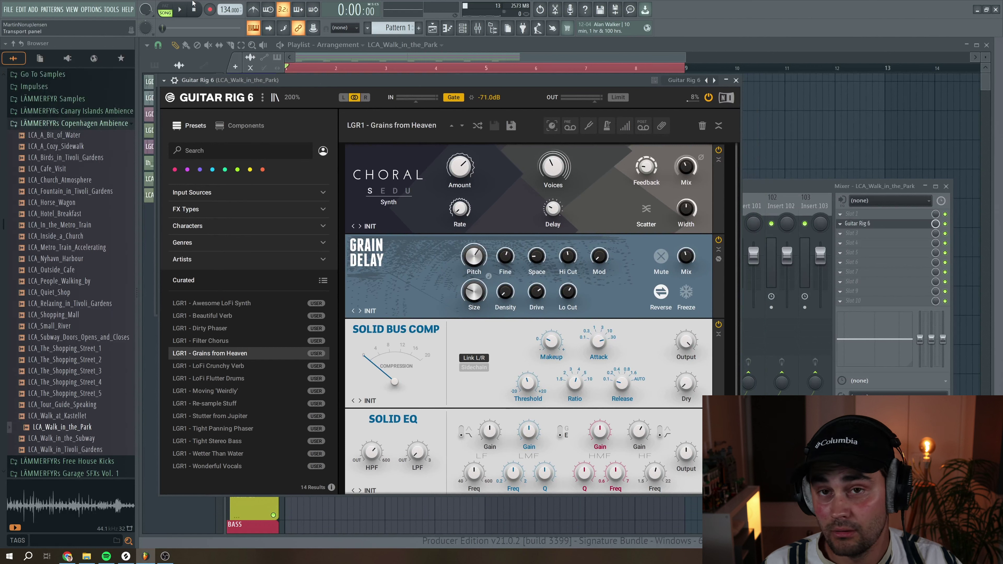
Audition the loop with Guitar Rig 6 and switch its preset to LGR1 - LoFi Crunchy Verb.
left_click(182, 10)
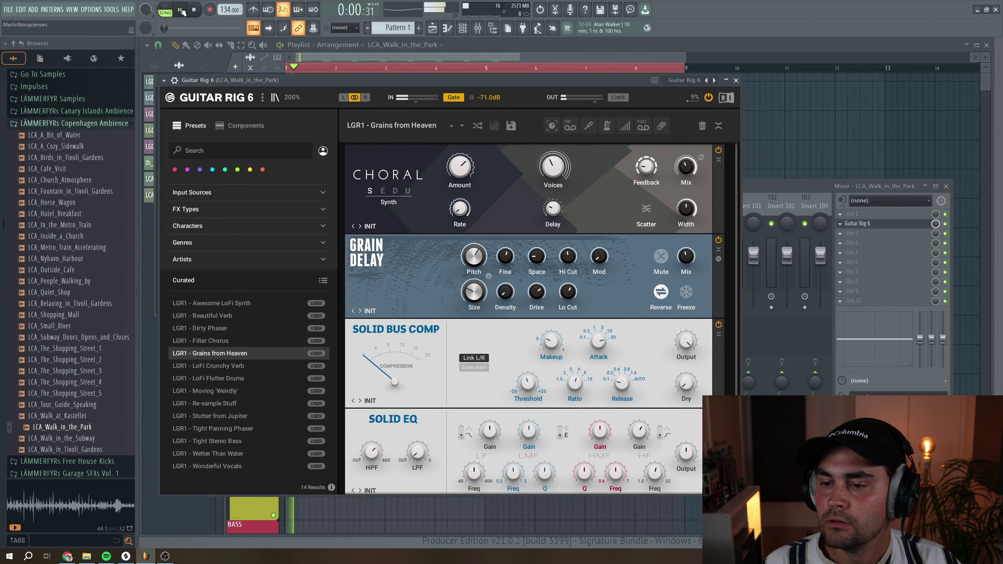
left_click(243, 368)
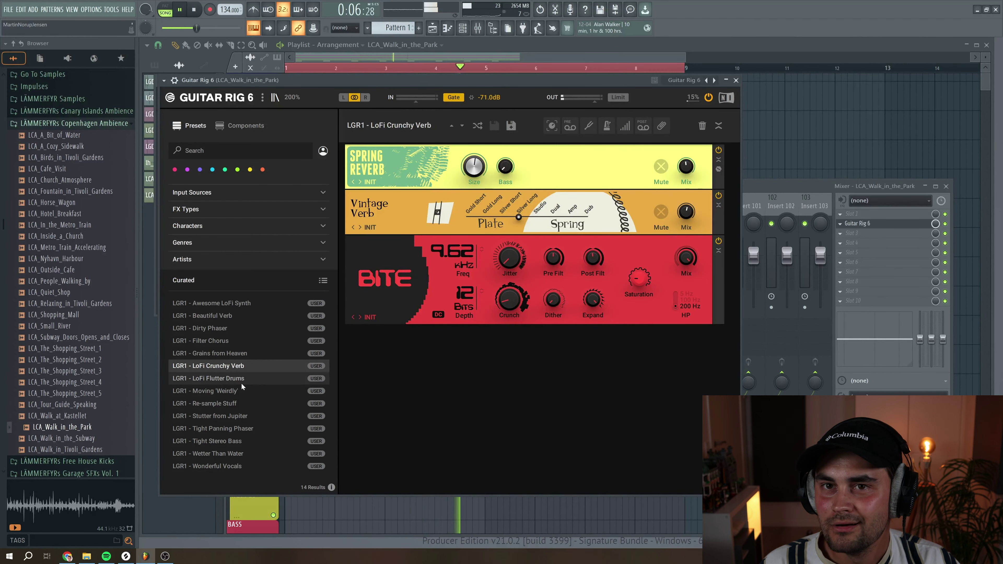
key("space")
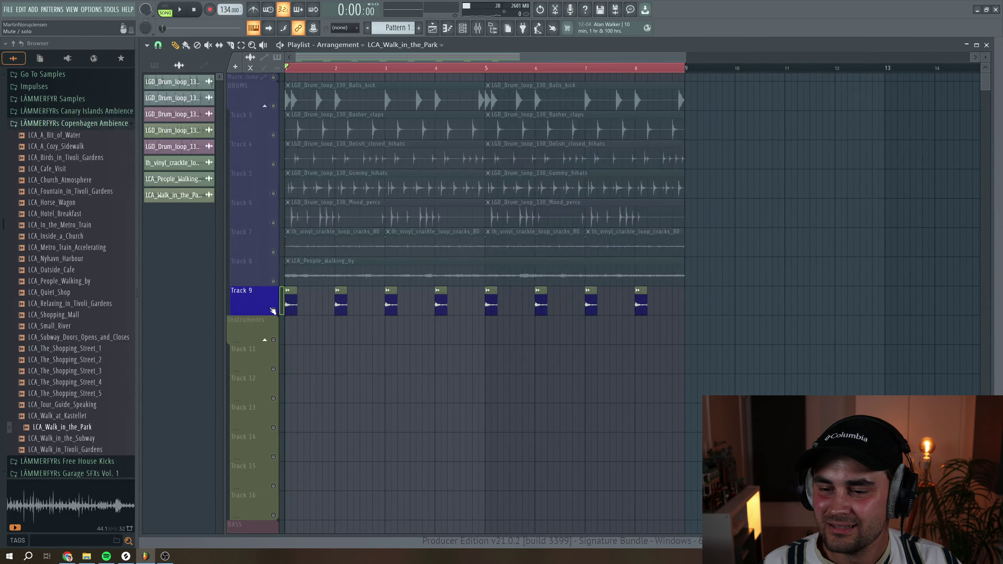
Solo Track 9, select all its LCA_Walk_in_the_Park hits, fade out their tails and audition them.
key("space")
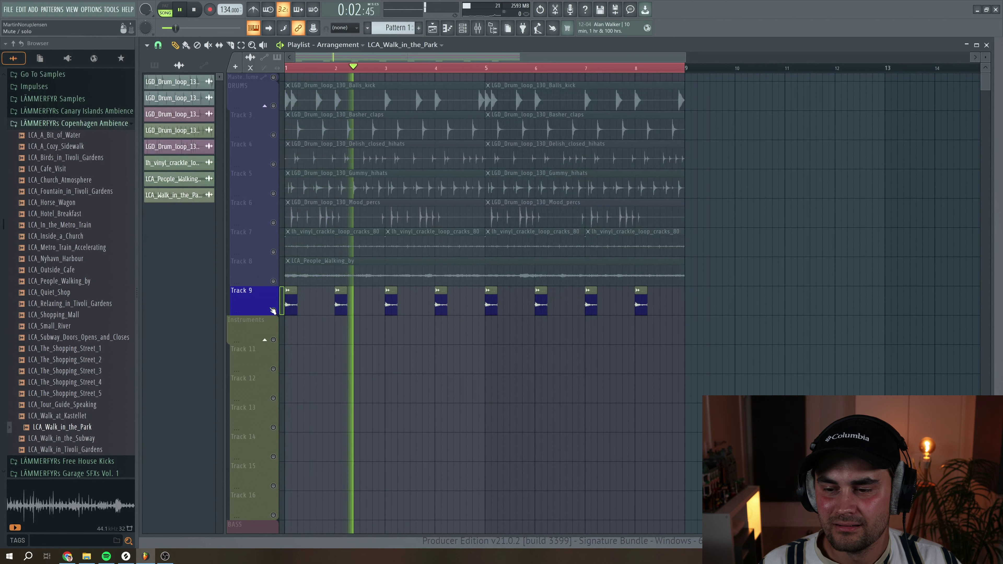
key("space")
left_click_drag(694, 315, 291, 302)
left_click_drag(684, 57, 486, 57)
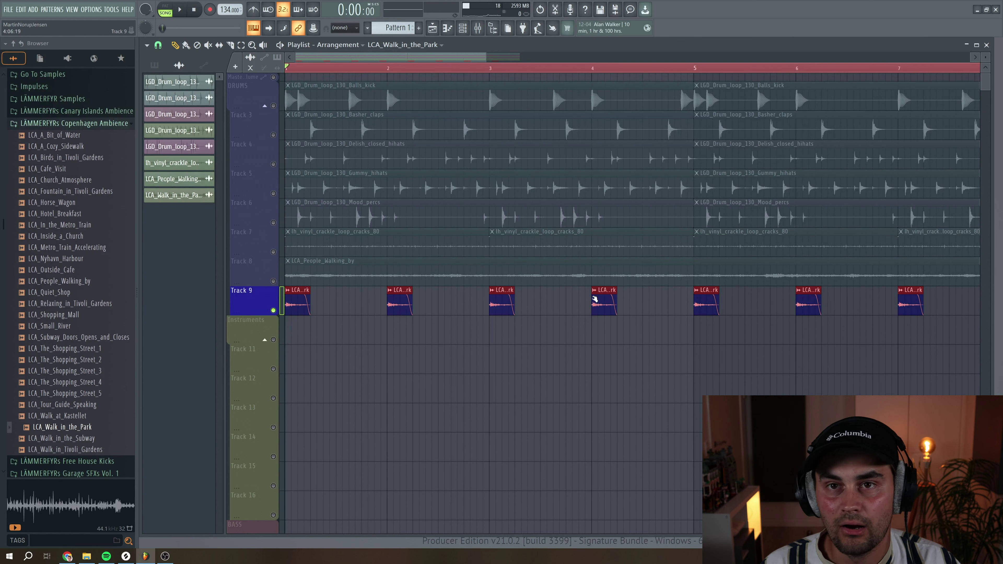
key("space")
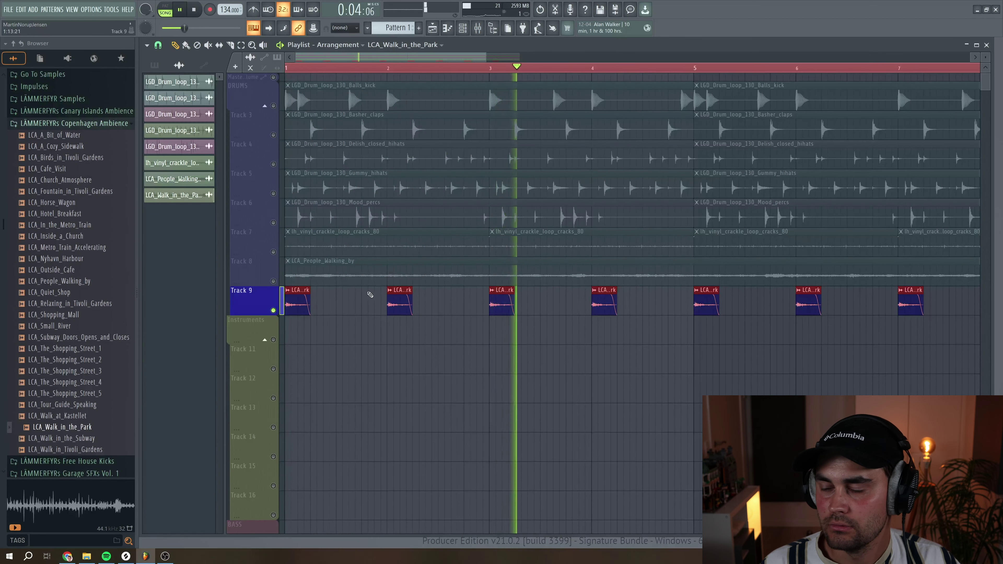
key("space")
Unsolo the tracks, add Fruity parametric EQ 2 after Guitar Rig 6 and set band 1 to a steeper high pass at about 179 Hz.
right_click(273, 281)
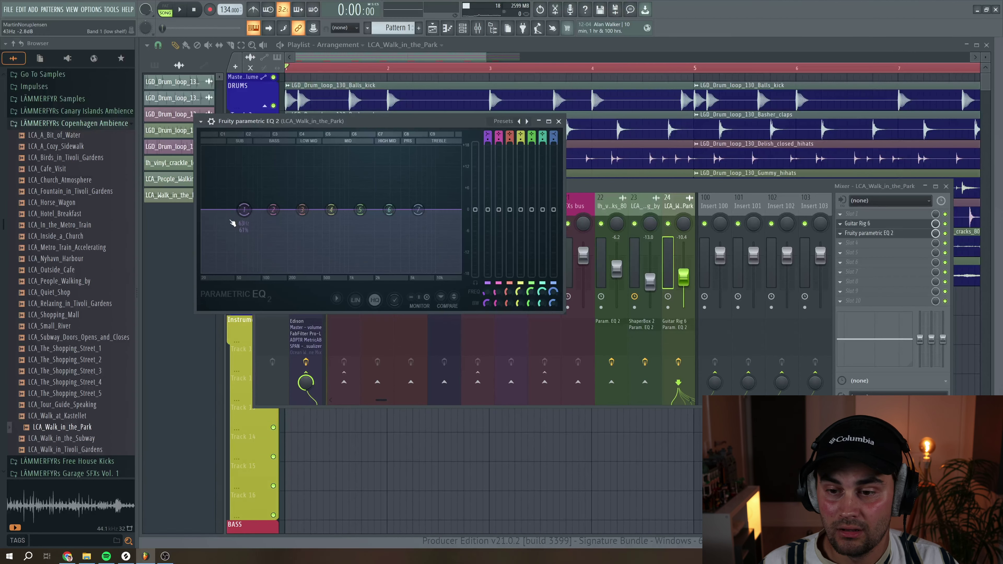
right_click(244, 209)
left_click(292, 255)
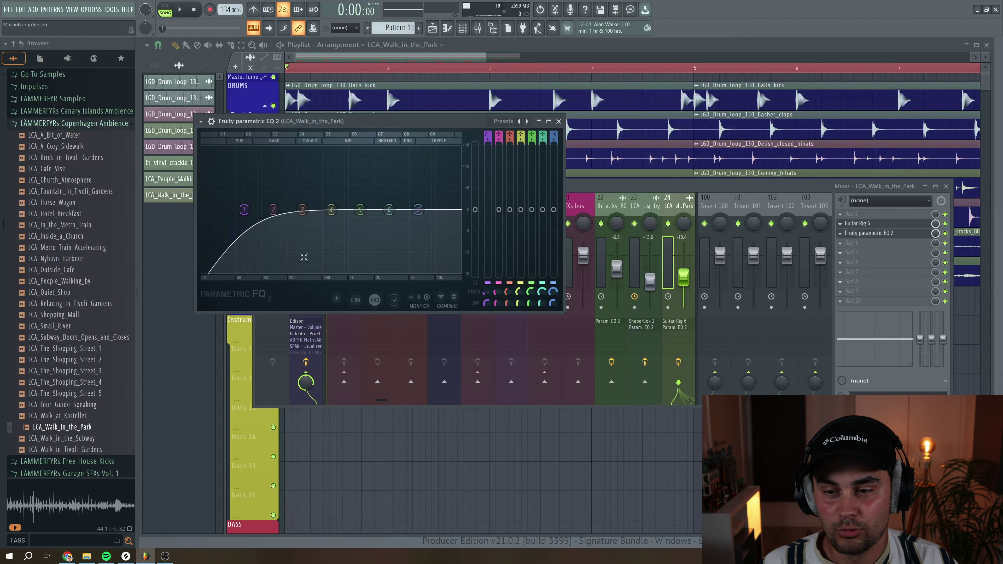
right_click(244, 210)
key("space")
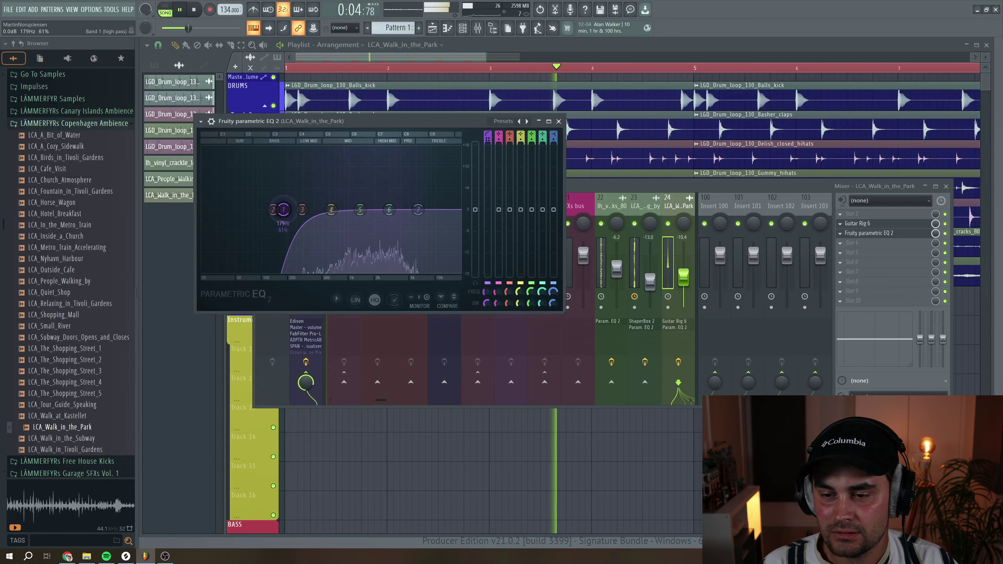
left_click(559, 121)
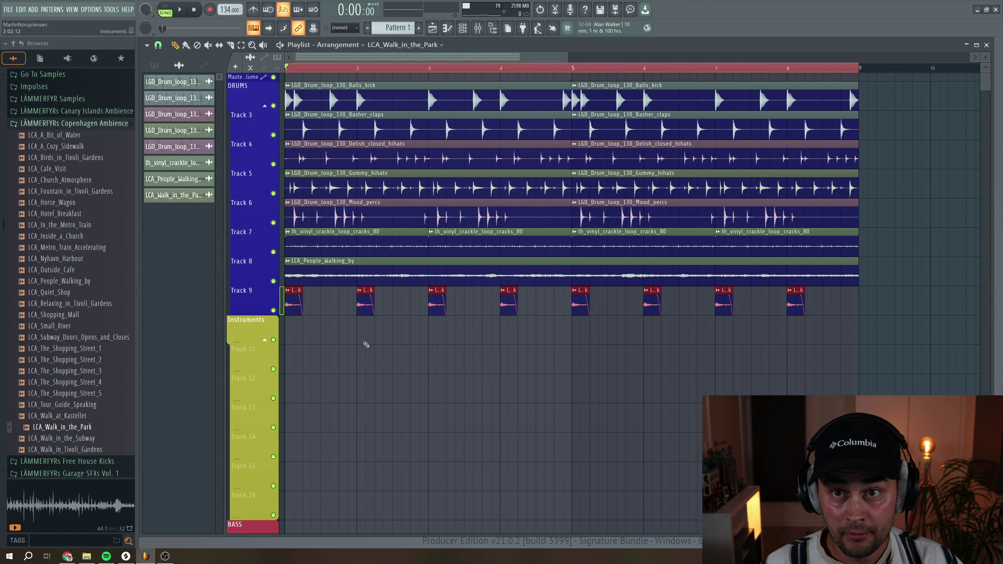
Play the loop with all texture layers, then mute Tracks 7, 8 and 9 and play the bare drums for comparison.
key("space")
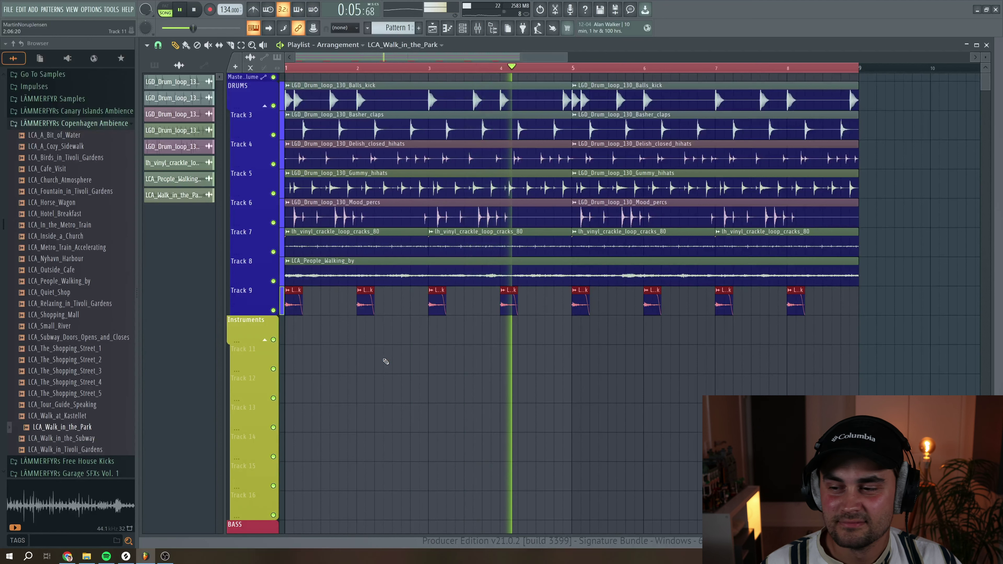
key("space")
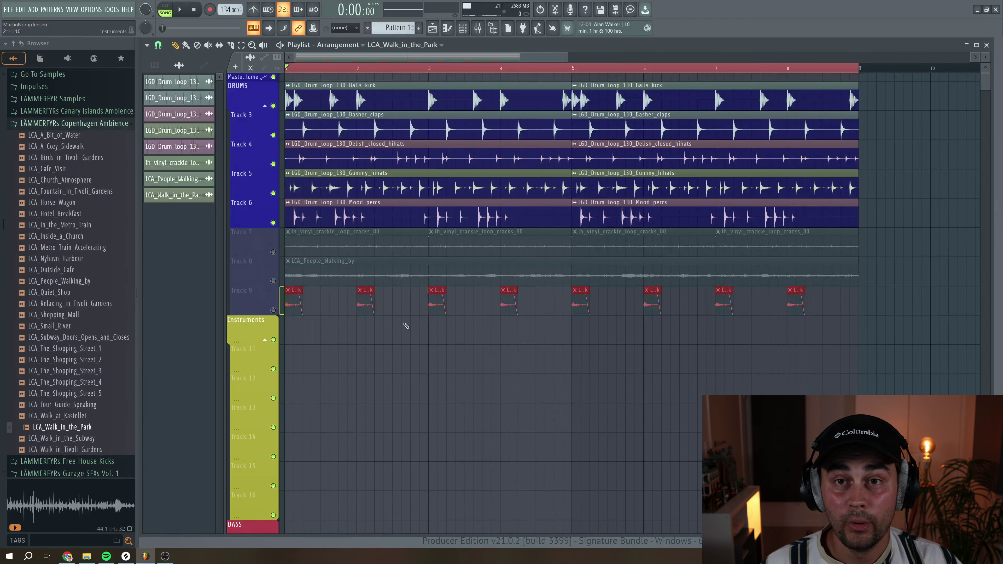
key("space")
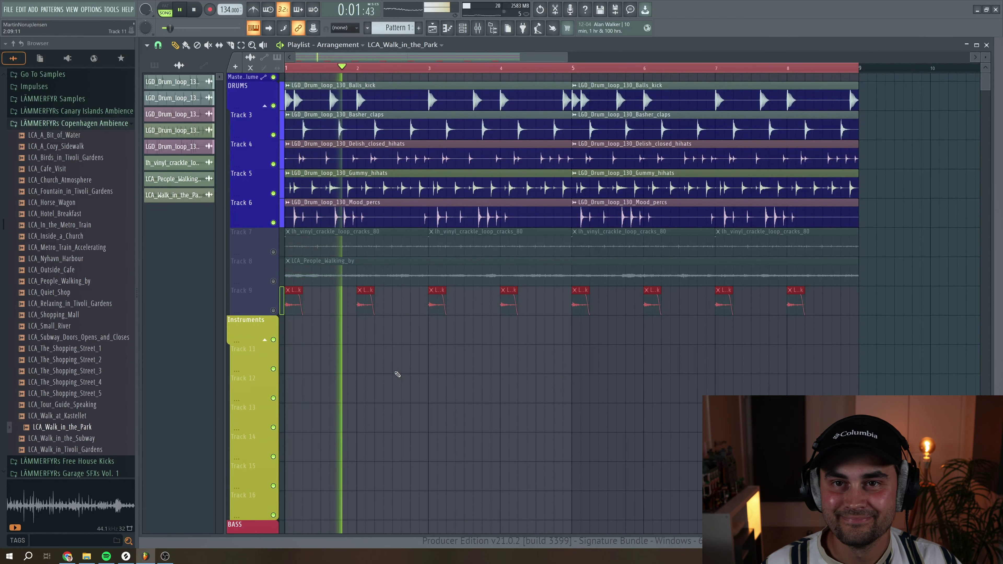